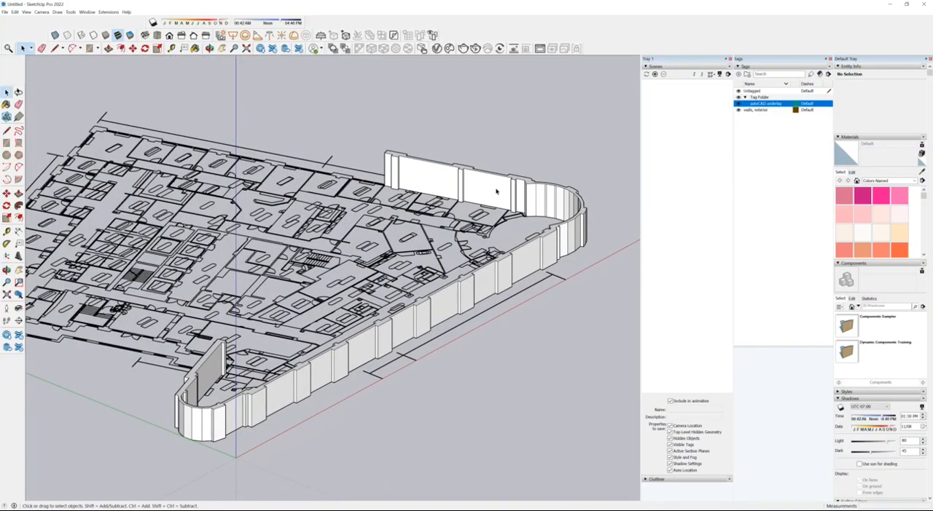
Step: Hide the exterior walls tag and switch to the top view of the CAD floor plan
{"action": "scroll", "coordinate": [612, 278], "scroll_direction": "down", "scroll_amount": 2}
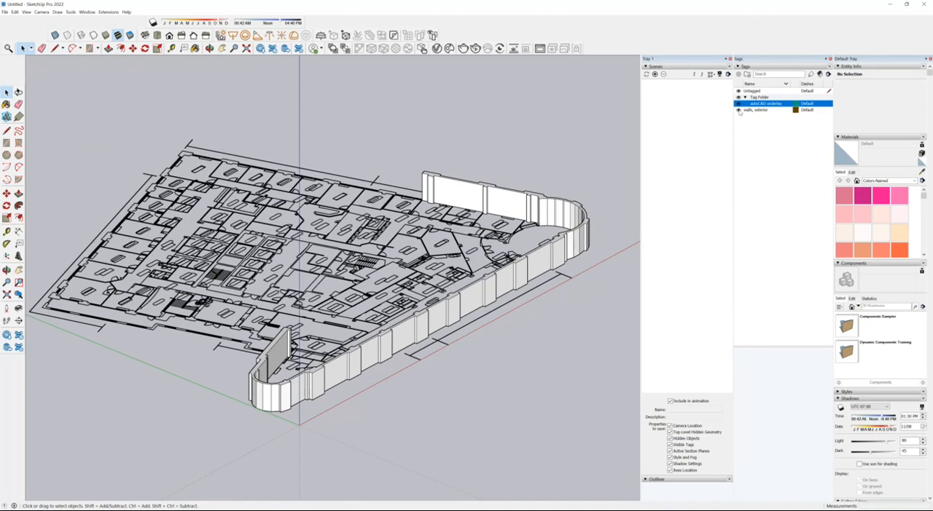
{"action": "left_click", "coordinate": [738, 110]}
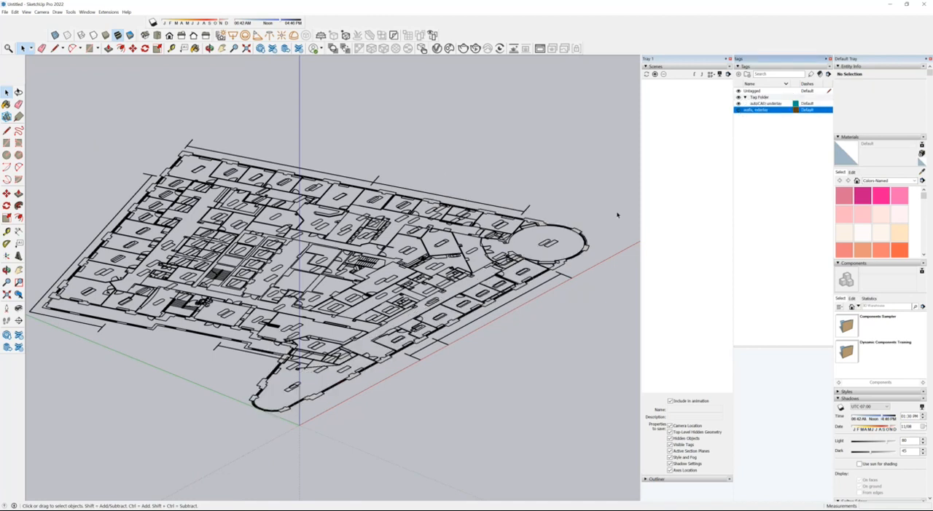
{"action": "middle_click_drag", "start_coordinate": [616, 212], "coordinate": [406, 416]}
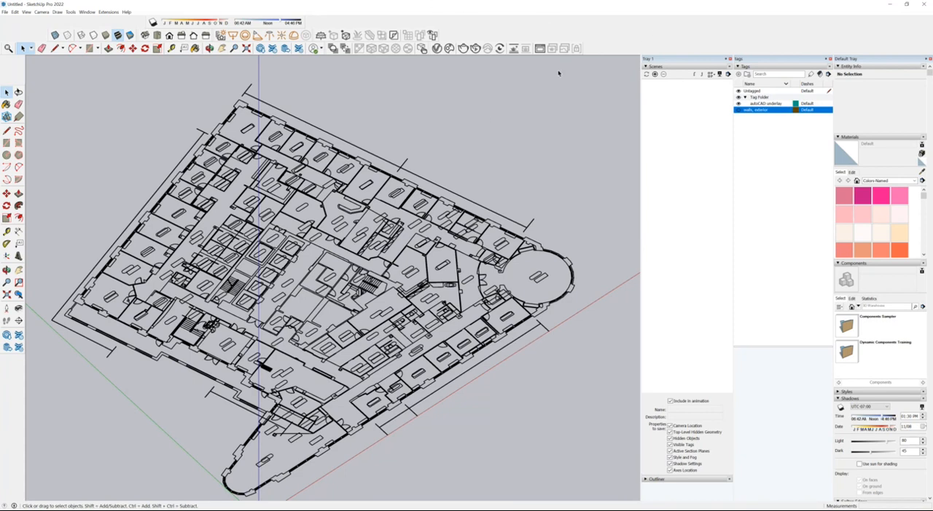
{"action": "middle_click_drag", "start_coordinate": [502, 302], "coordinate": [409, 322]}
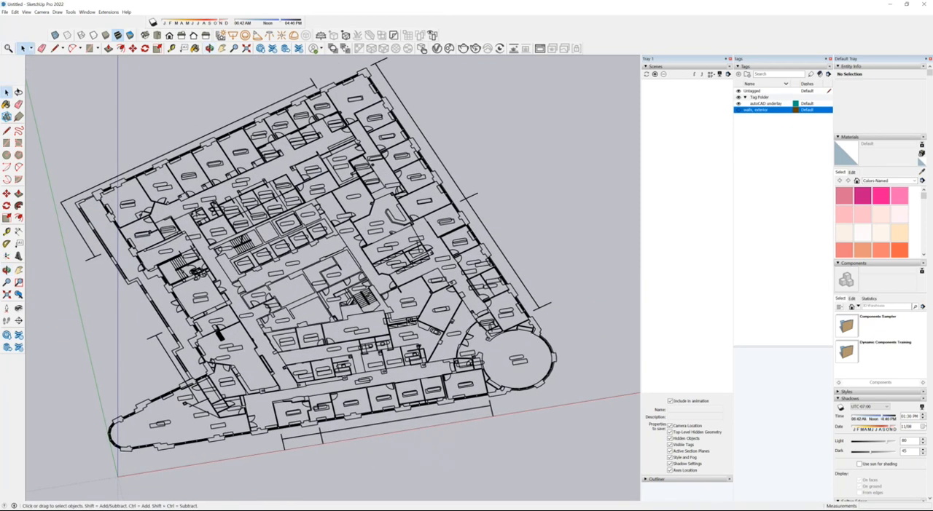
{"action": "scroll", "coordinate": [408, 321], "scroll_direction": "down", "scroll_amount": 1}
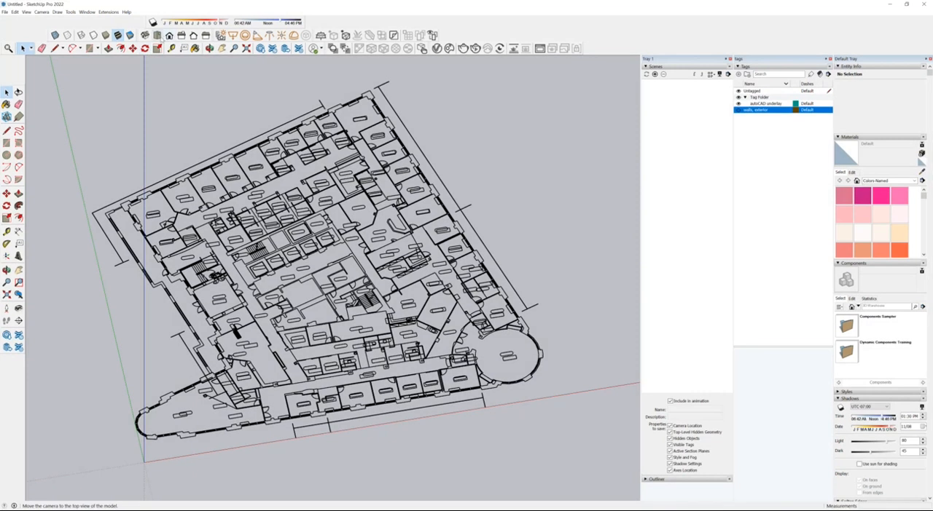
{"action": "left_click", "coordinate": [169, 35]}
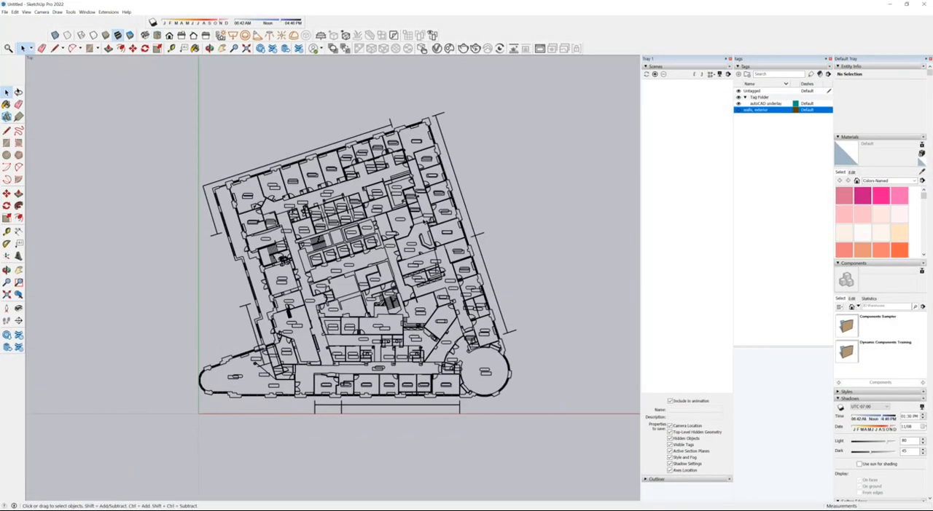
{"action": "scroll", "coordinate": [276, 422], "scroll_direction": "up", "scroll_amount": 3}
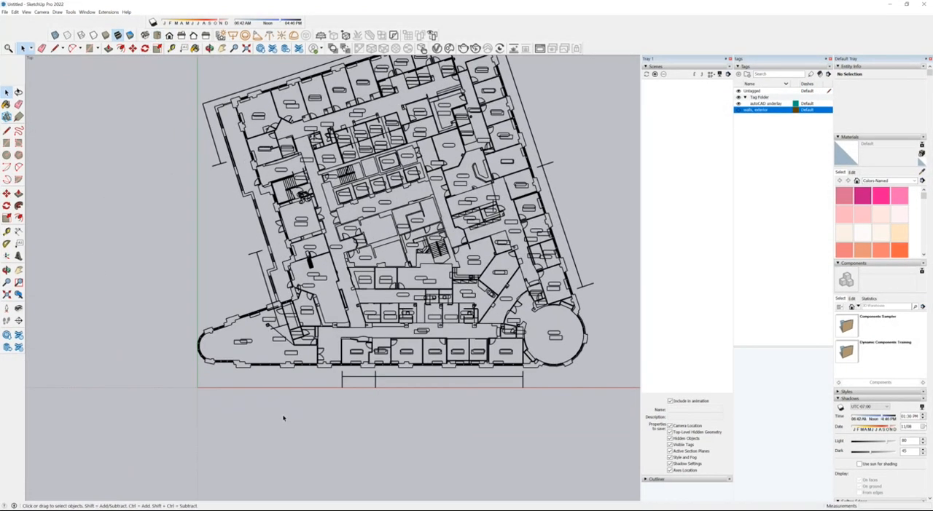
{"action": "scroll", "coordinate": [205, 403], "scroll_direction": "down", "scroll_amount": 1}
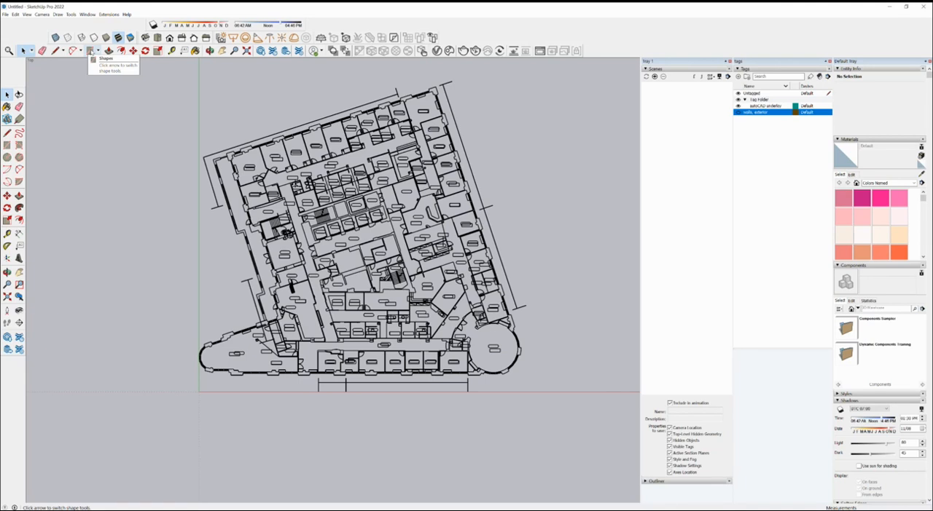
Step: Draw a rectangle about 204' by 190' over the whole building footprint, aligned with the axes
{"action": "left_click", "coordinate": [91, 50]}
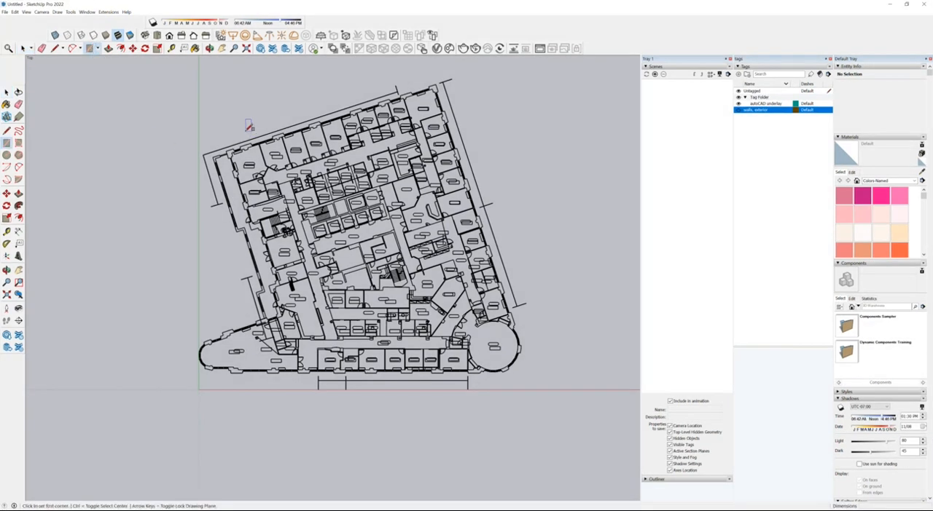
{"action": "left_click", "coordinate": [534, 376]}
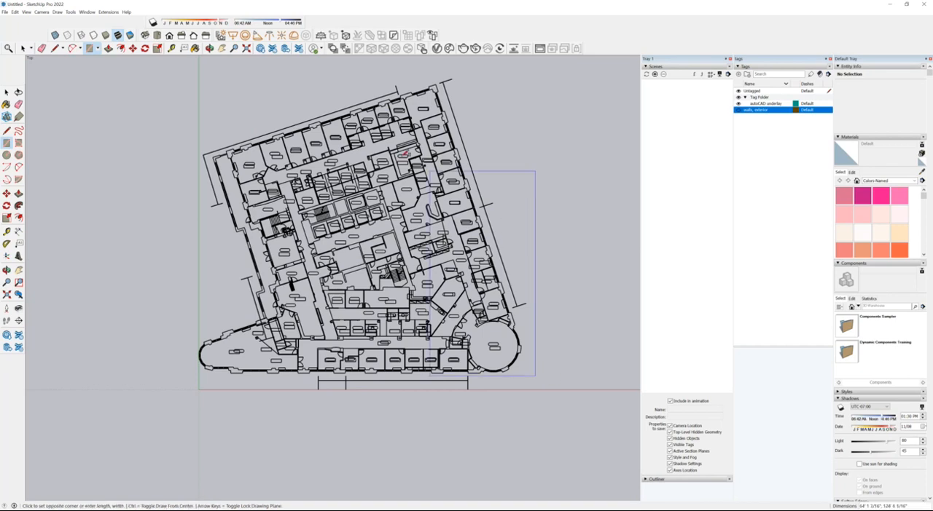
{"action": "left_click", "coordinate": [205, 60]}
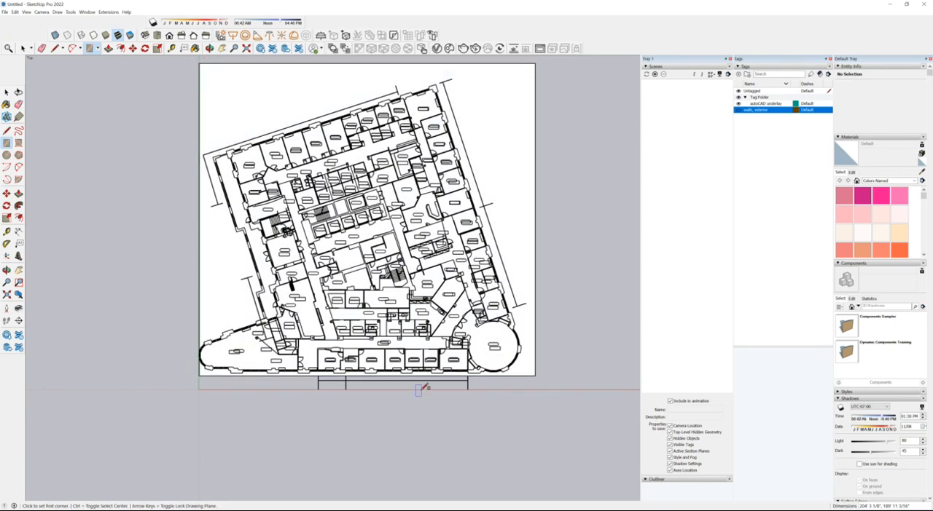
{"action": "middle_click_drag", "start_coordinate": [314, 397], "coordinate": [494, 200]}
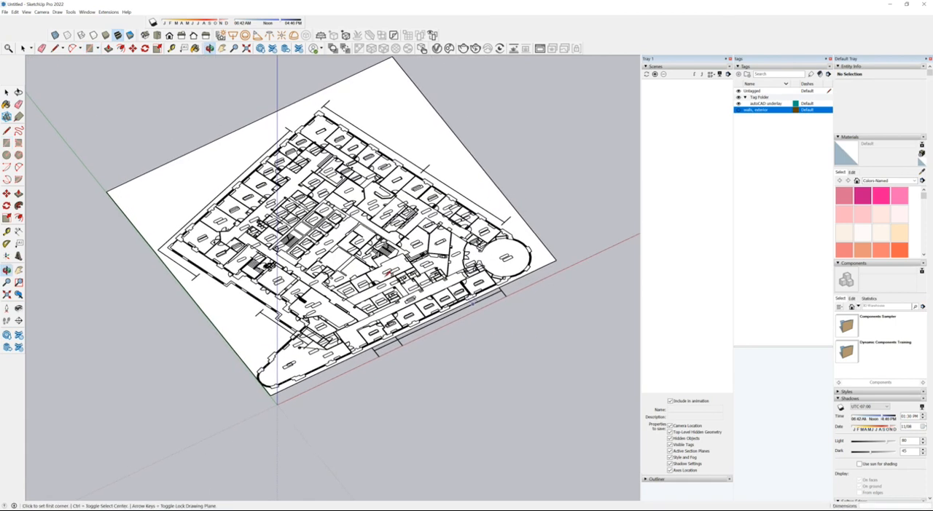
{"action": "left_click", "coordinate": [22, 48]}
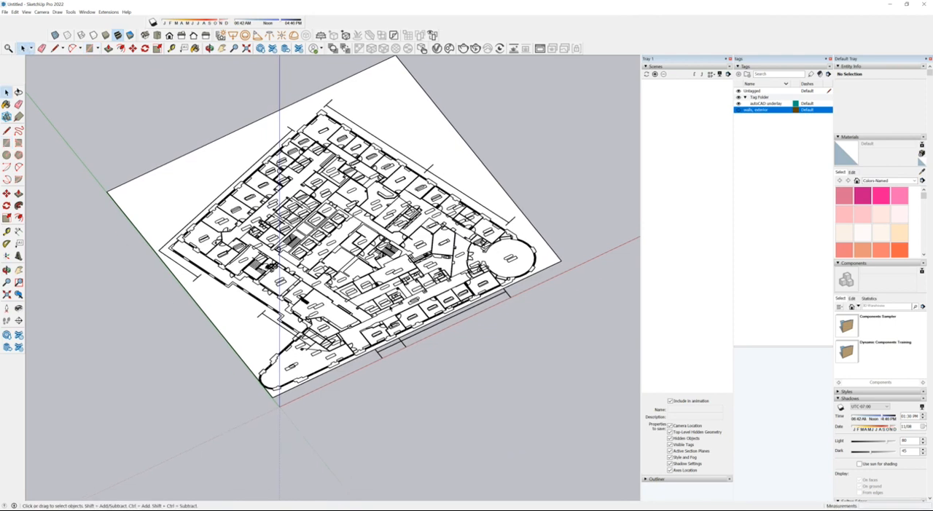
Step: Push/Pull the rectangular face downward 1' to form a floor slab
{"action": "scroll", "coordinate": [402, 292], "scroll_direction": "down", "scroll_amount": 4}
{"action": "scroll", "coordinate": [283, 305], "scroll_direction": "up", "scroll_amount": 3}
{"action": "left_click", "coordinate": [305, 237]}
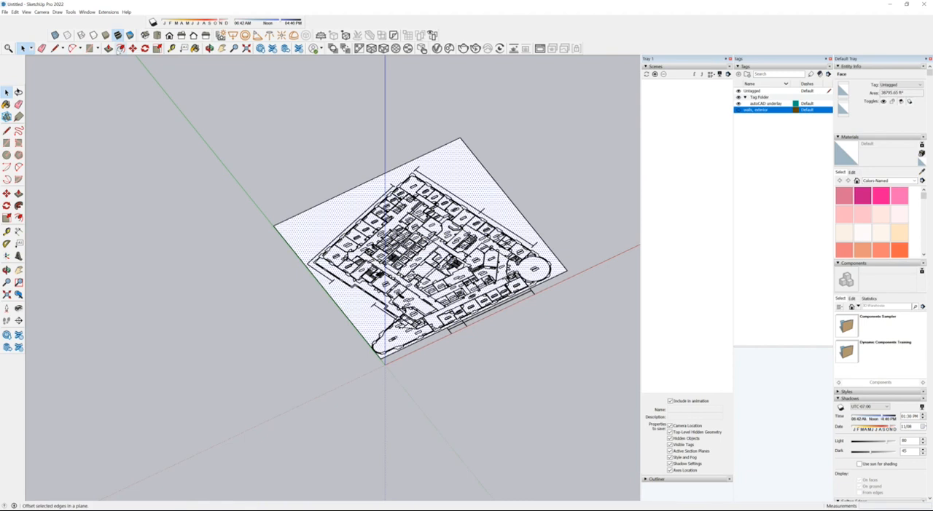
{"action": "left_click", "coordinate": [107, 48]}
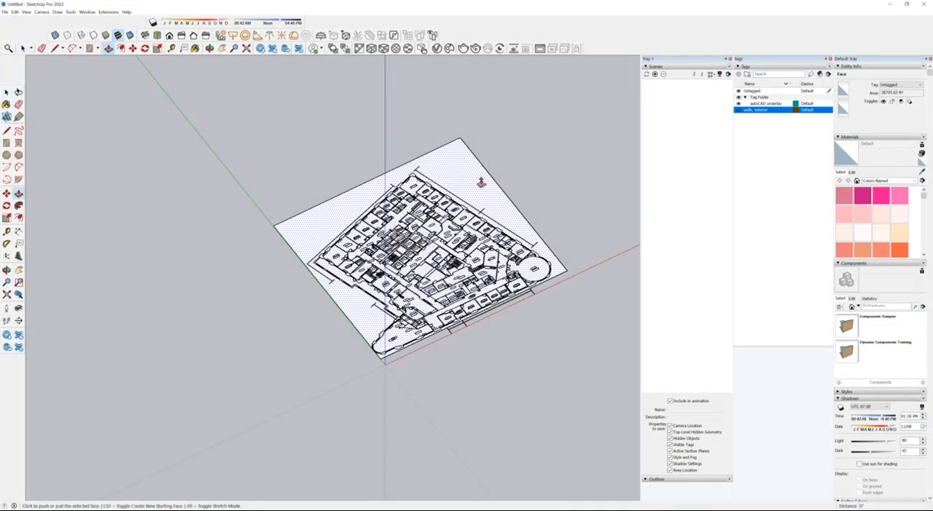
{"action": "left_click", "coordinate": [469, 179]}
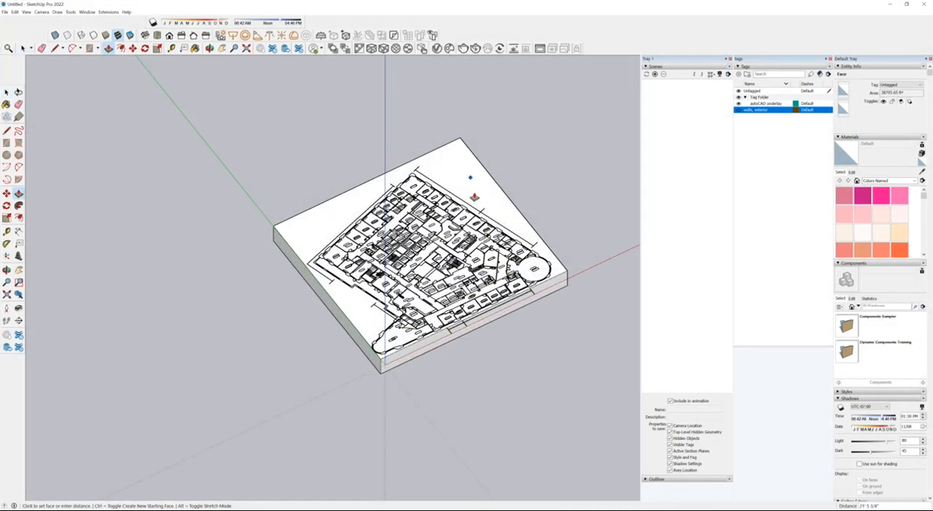
{"action": "type", "text": "1"}
{"action": "key", "text": "Escape"}
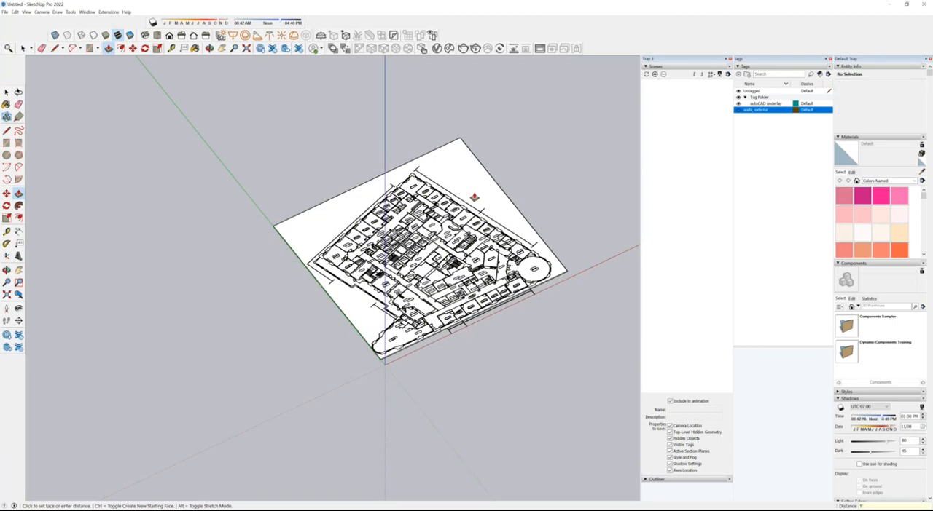
Step: Select all the connected faces and edges of the slab and make them a group
{"action": "left_click", "coordinate": [7, 92]}
{"action": "triple_click", "coordinate": [443, 168]}
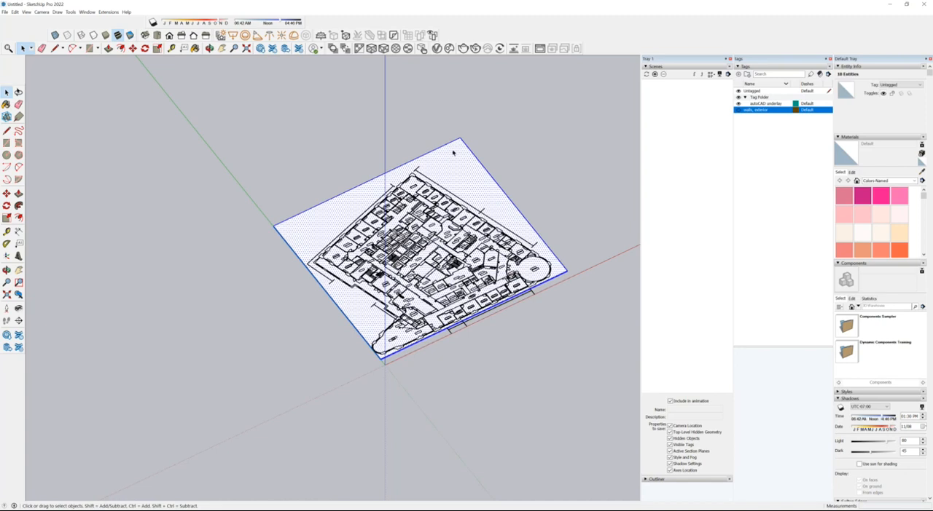
{"action": "left_click", "coordinate": [16, 12]}
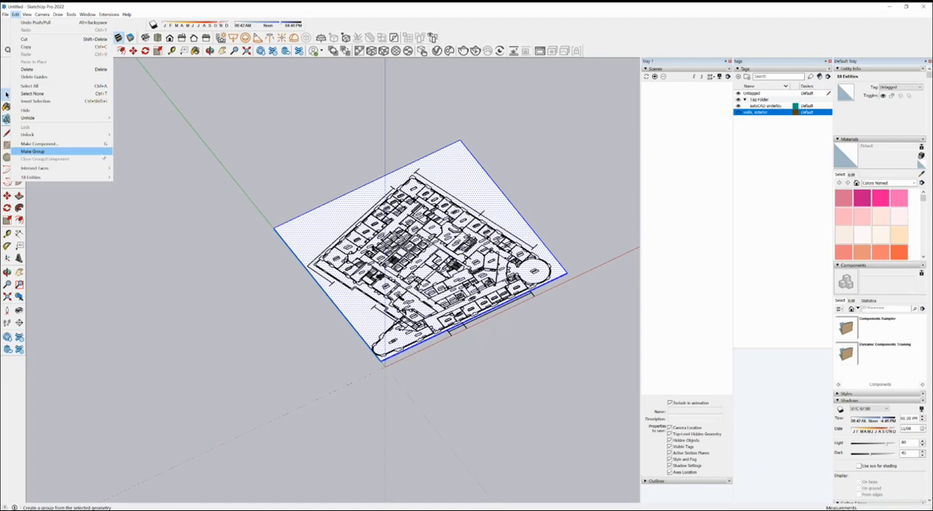
{"action": "left_click", "coordinate": [82, 149]}
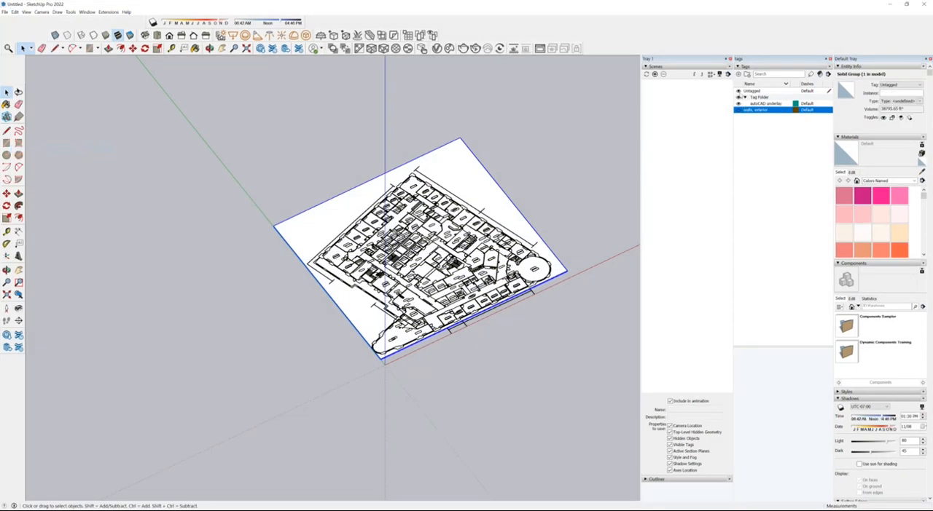
Step: Create a new tag named "floor 12" and assign the slab group to it
{"action": "left_click", "coordinate": [738, 74]}
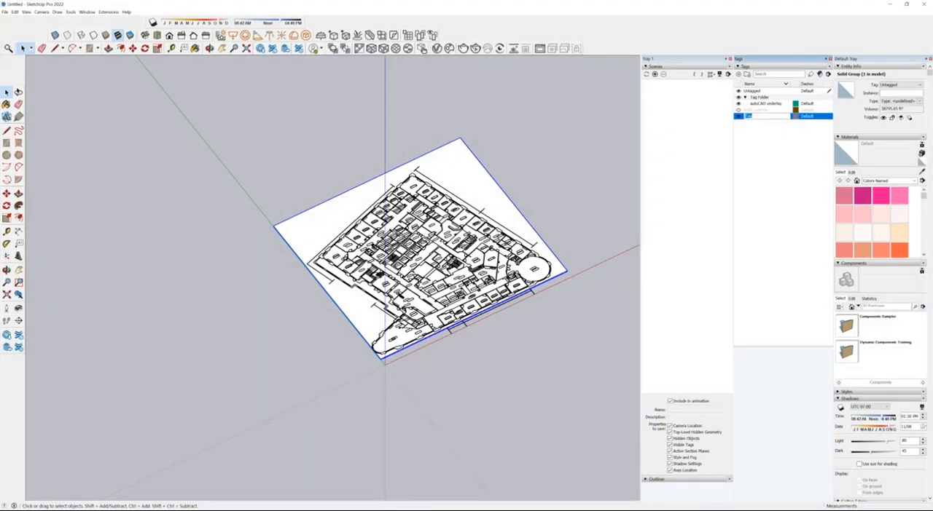
{"action": "type", "text": "Bu"}
{"action": "key", "text": "Return"}
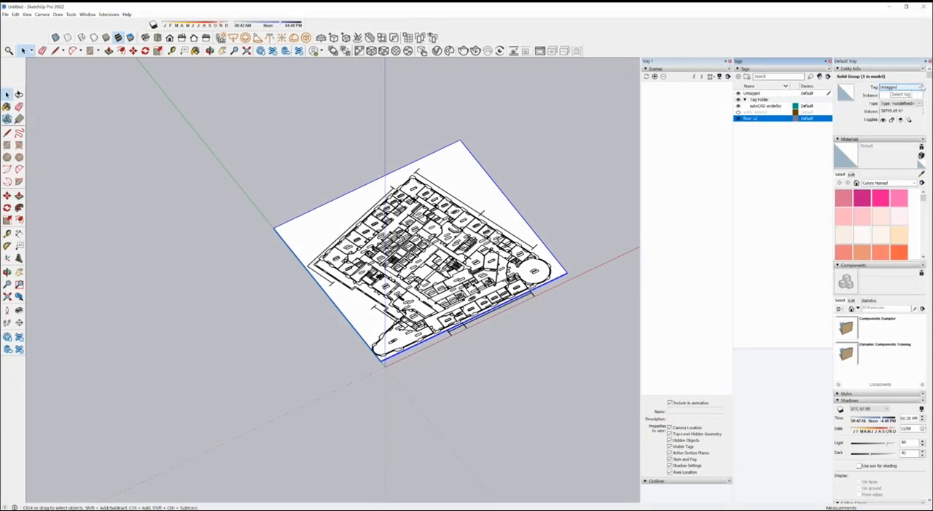
{"action": "left_click", "coordinate": [921, 87]}
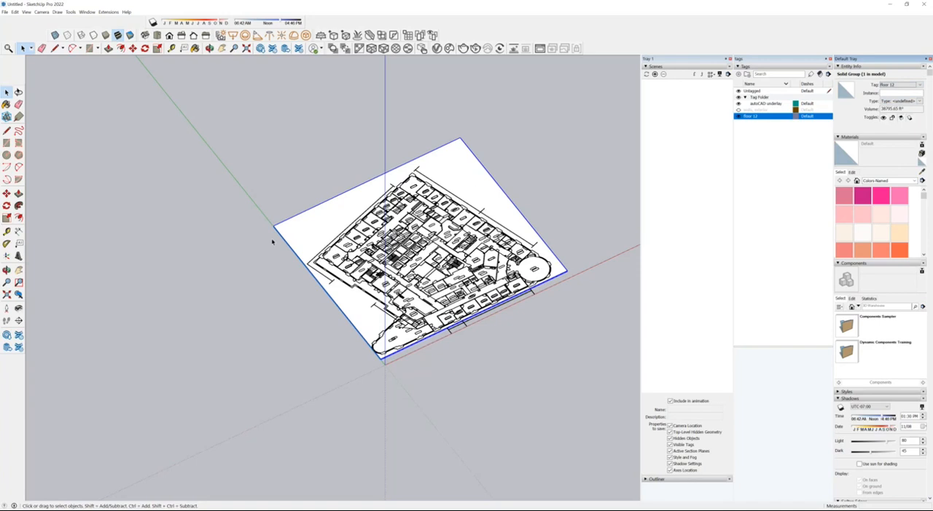
{"action": "scroll", "coordinate": [268, 281], "scroll_direction": "down", "scroll_amount": 2}
{"action": "middle_click_drag", "start_coordinate": [413, 360], "coordinate": [493, 245]}
{"action": "key", "text": "space"}
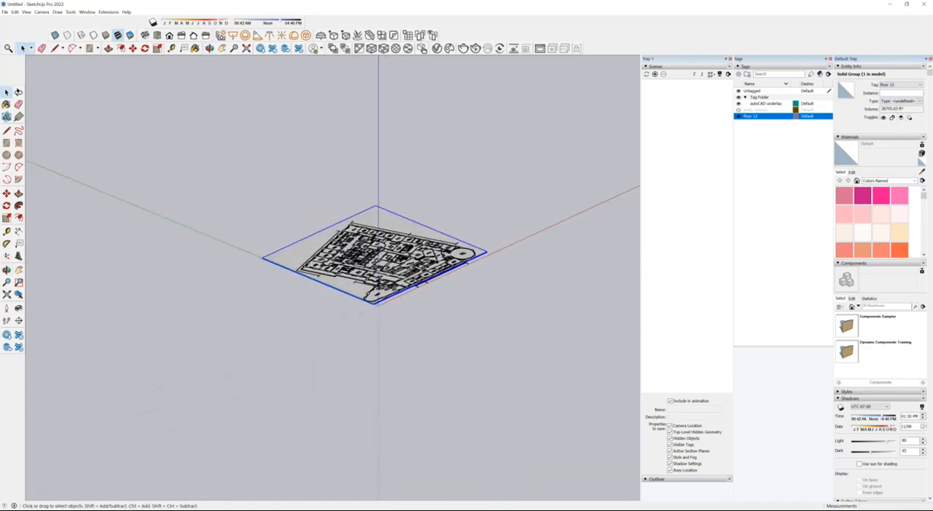
{"action": "scroll", "coordinate": [362, 255], "scroll_direction": "up", "scroll_amount": 2}
{"action": "left_click", "coordinate": [384, 362]}
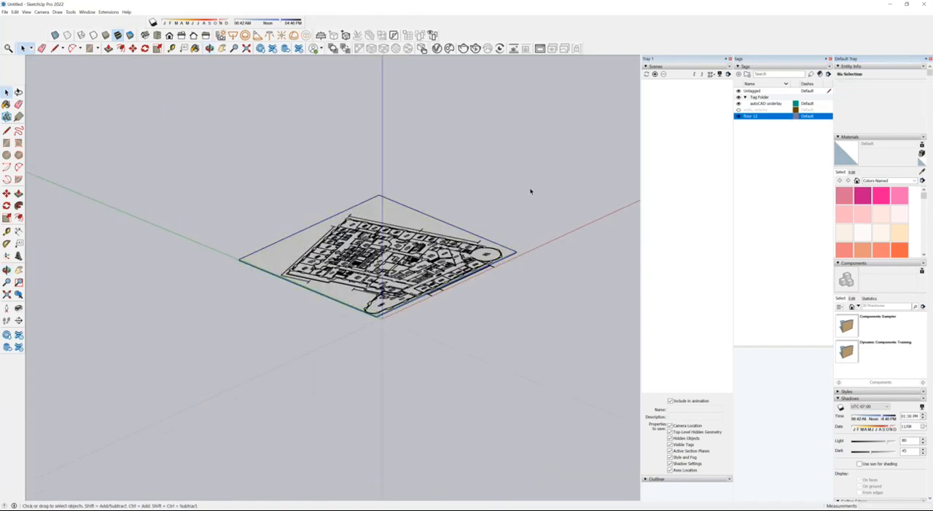
Step: Hide the AutoCAD underlay tag and show the exterior walls tag again
{"action": "left_click", "coordinate": [738, 104]}
{"action": "middle_click_drag", "start_coordinate": [390, 336], "coordinate": [370, 428]}
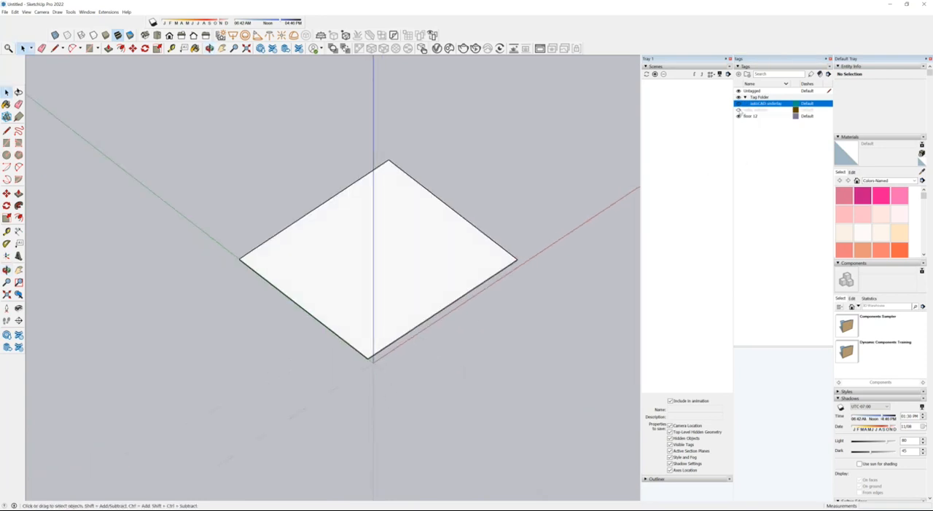
{"action": "left_click", "coordinate": [738, 109]}
{"action": "middle_click_drag", "start_coordinate": [379, 347], "coordinate": [460, 273]}
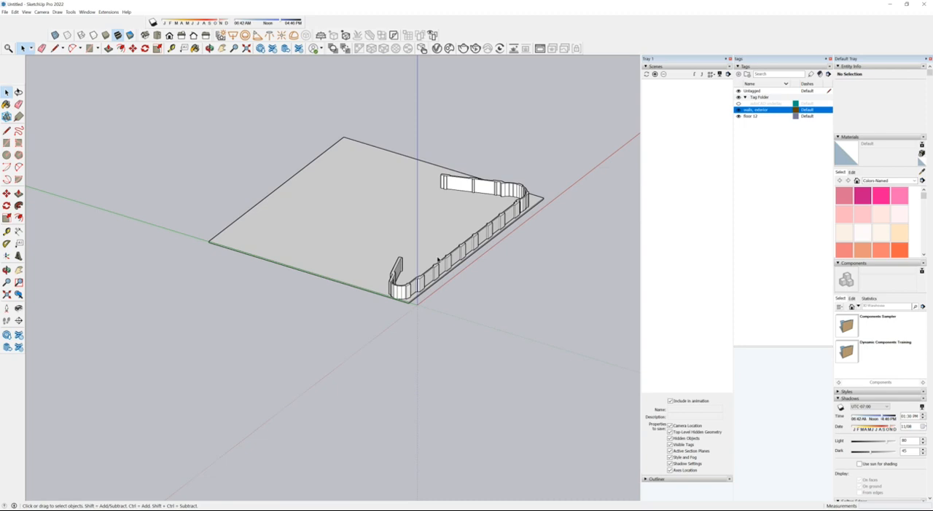
Step: Copy the floor slab group 12' straight up along the blue axis
{"action": "left_click", "coordinate": [313, 229]}
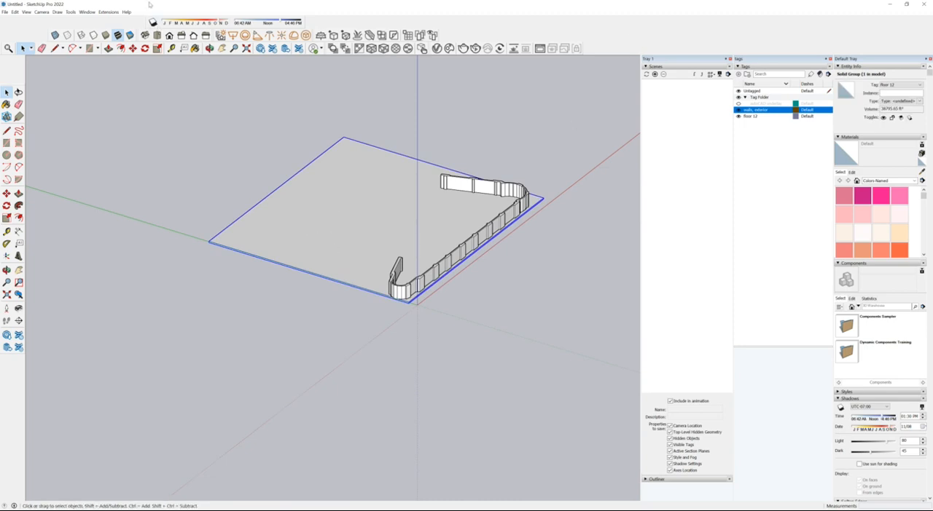
{"action": "left_click", "coordinate": [7, 193]}
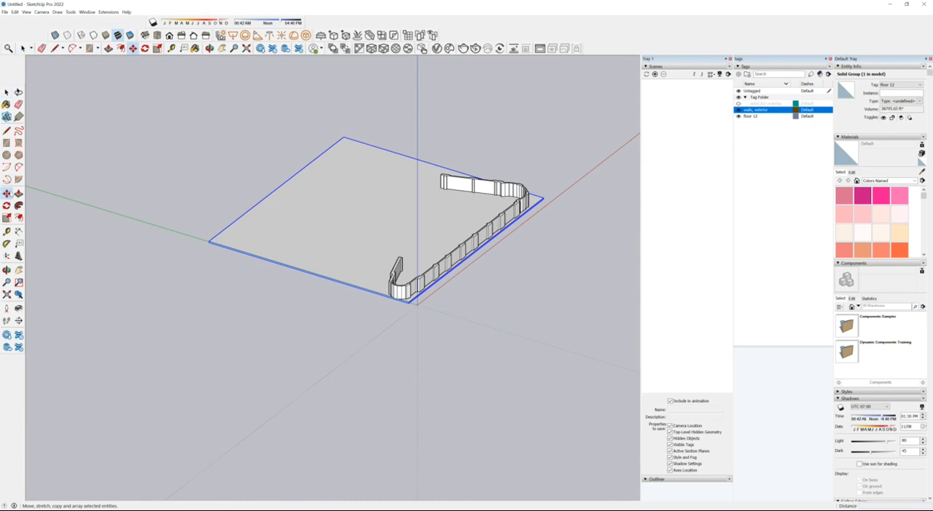
{"action": "left_click", "coordinate": [257, 171]}
{"action": "key", "text": "ctrl"}
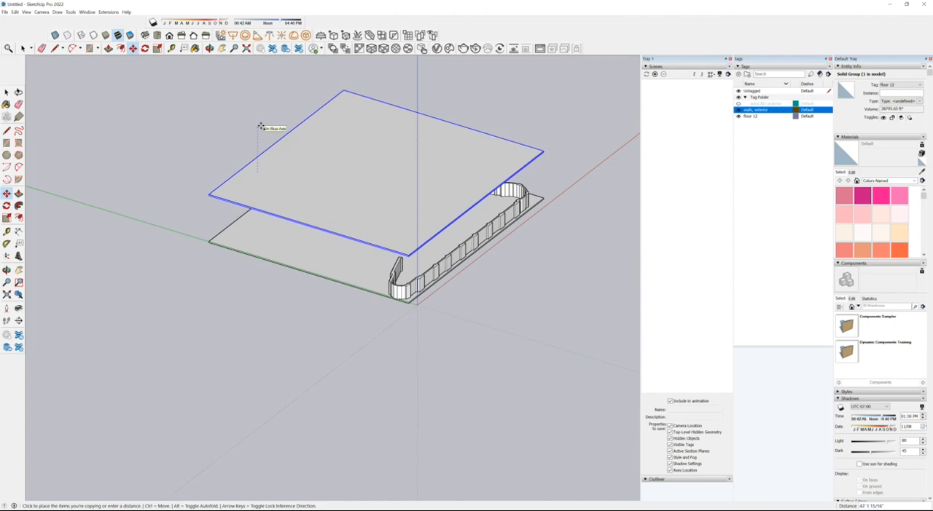
{"action": "type", "text": "42'"}
{"action": "key", "text": "Return"}
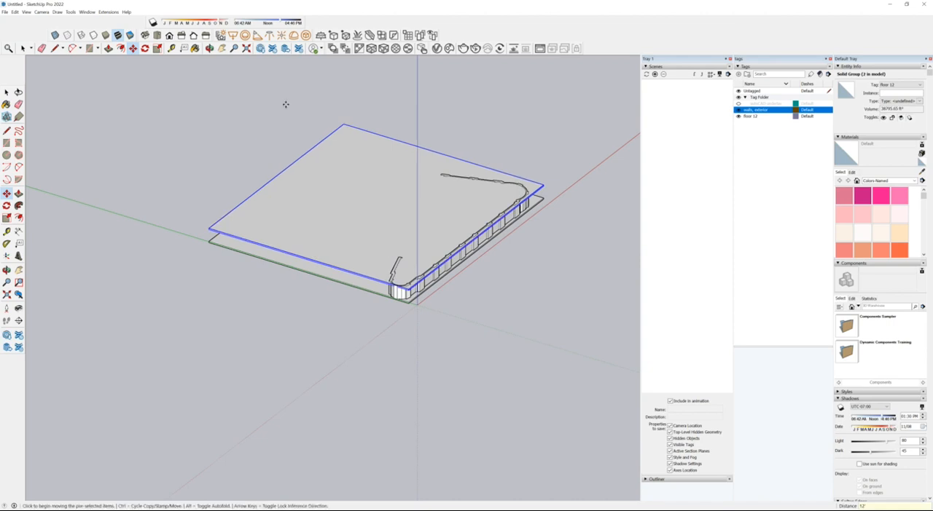
{"action": "middle_click_drag", "start_coordinate": [272, 115], "coordinate": [585, 249]}
{"action": "key", "text": "m"}
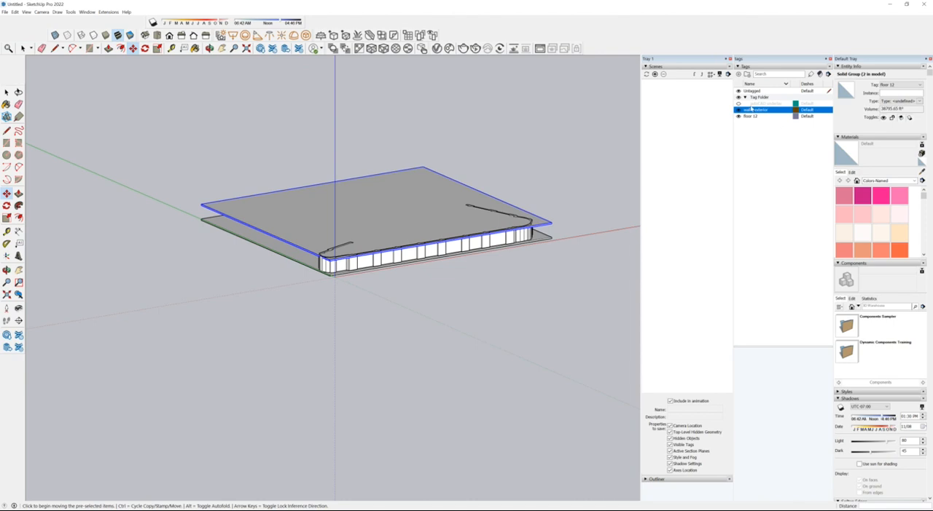
Step: Create a new tag named "ceiling Level 12" and assign the upper slab copy to it
{"action": "left_click", "coordinate": [738, 75]}
{"action": "type", "text": "ceiling Level"}
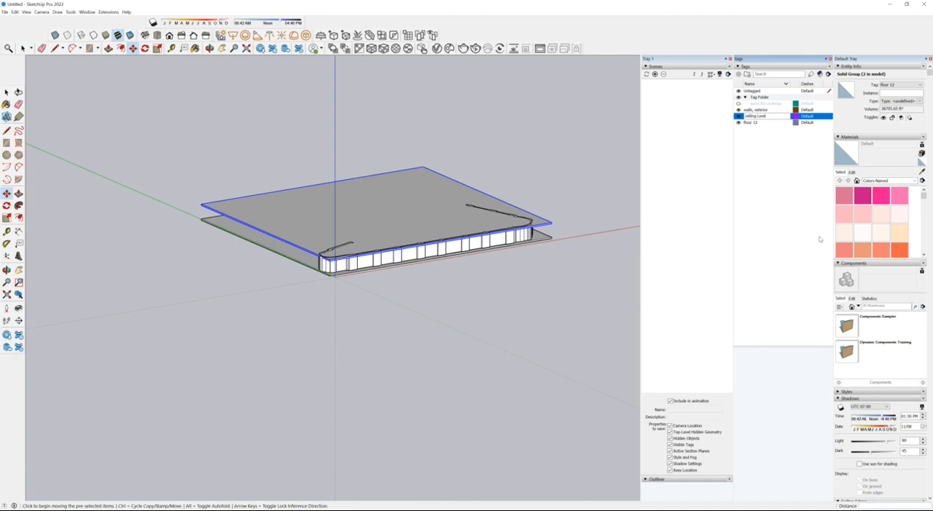
{"action": "type", "text": "12"}
{"action": "key", "text": "Return"}
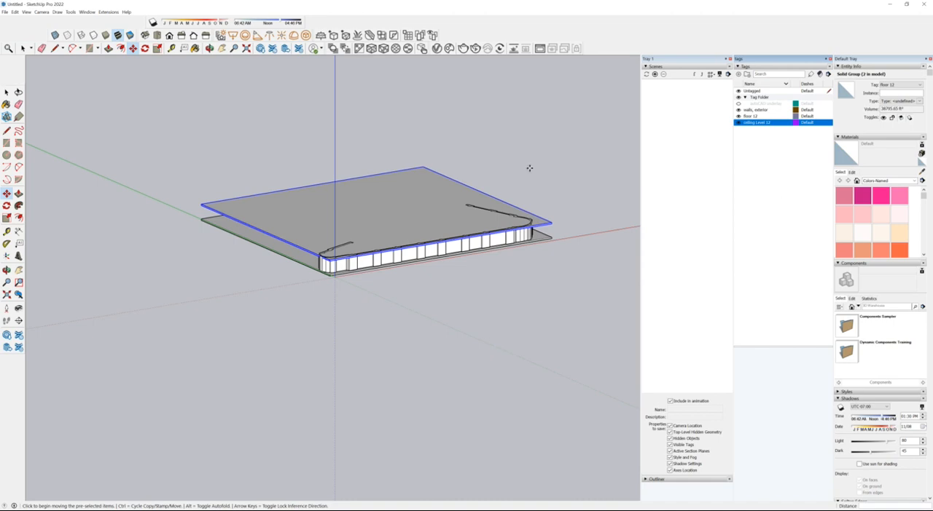
{"action": "key", "text": "space"}
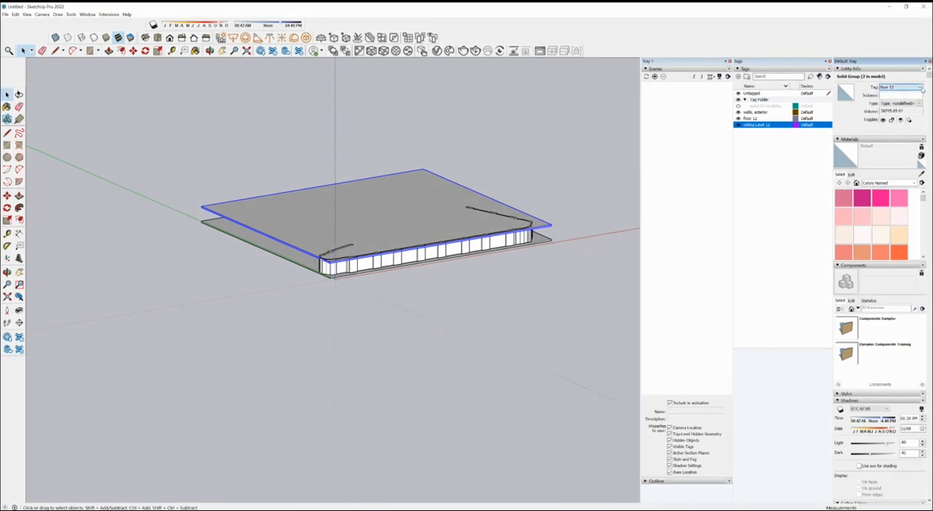
{"action": "middle_click_drag", "start_coordinate": [457, 304], "coordinate": [496, 389]}
{"action": "scroll", "coordinate": [496, 389], "scroll_direction": "down", "scroll_amount": 1}
{"action": "scroll", "coordinate": [428, 359], "scroll_direction": "up", "scroll_amount": 3}
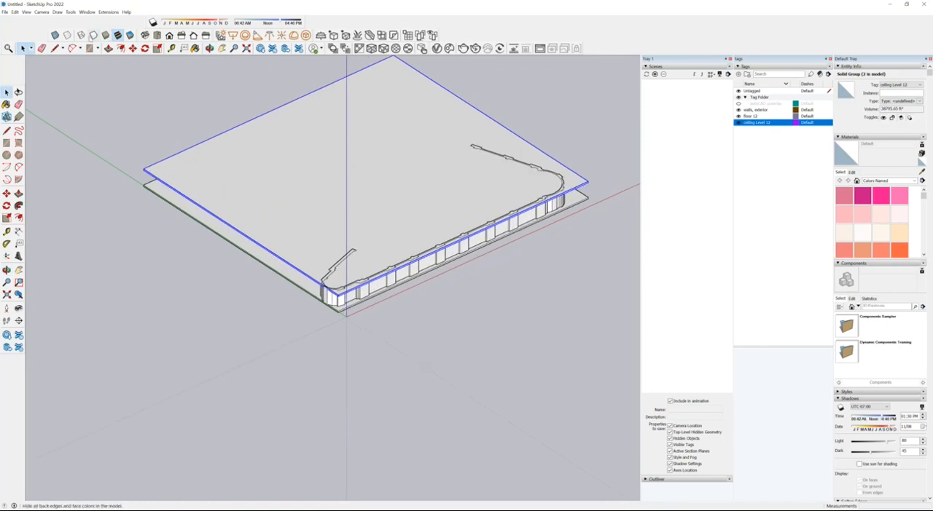
Step: Turn on X-ray transparency so the exterior walls can be seen through the floor and ceiling slabs
{"action": "left_click", "coordinate": [56, 37]}
{"action": "scroll", "coordinate": [387, 253], "scroll_direction": "up", "scroll_amount": 2}
{"action": "middle_click_drag", "start_coordinate": [388, 253], "coordinate": [517, 213]}
{"action": "scroll", "coordinate": [517, 214], "scroll_direction": "down", "scroll_amount": 1}
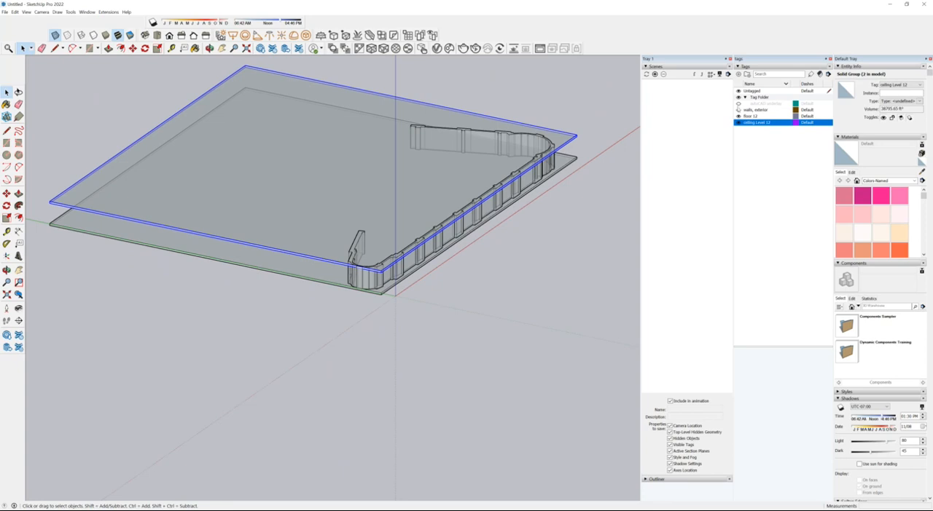
Step: Show the AutoCAD underlay tag, clear the selection, and hide the ceiling Level 12 and exterior walls tags
{"action": "left_click", "coordinate": [739, 105]}
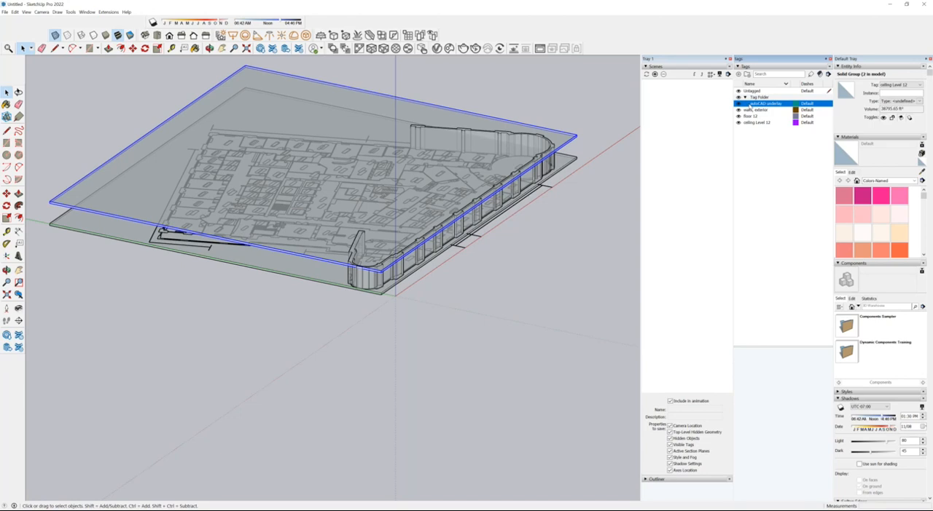
{"action": "left_click", "coordinate": [579, 190]}
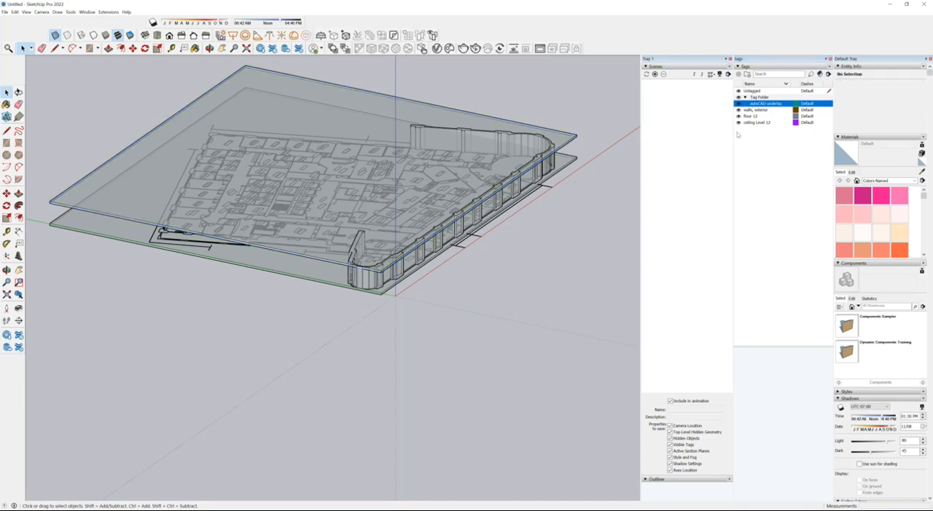
{"action": "left_click", "coordinate": [739, 124]}
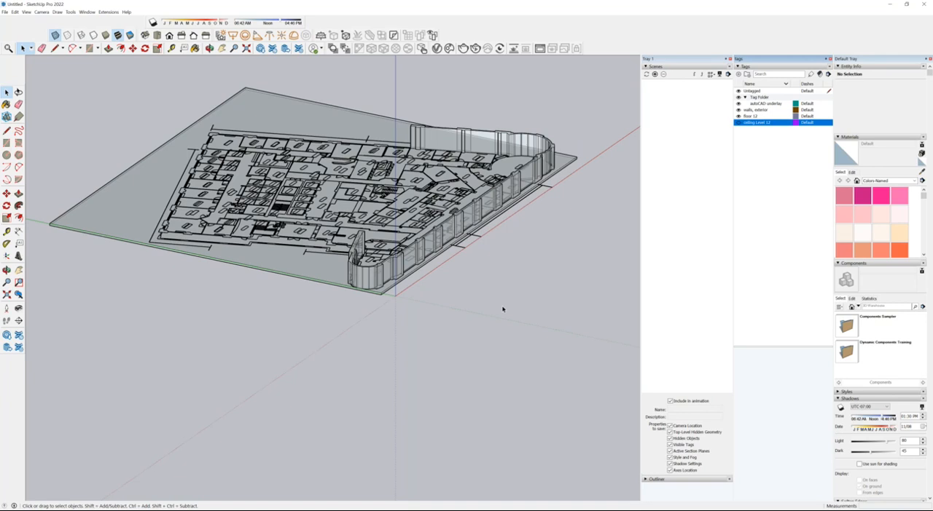
{"action": "left_click", "coordinate": [738, 110]}
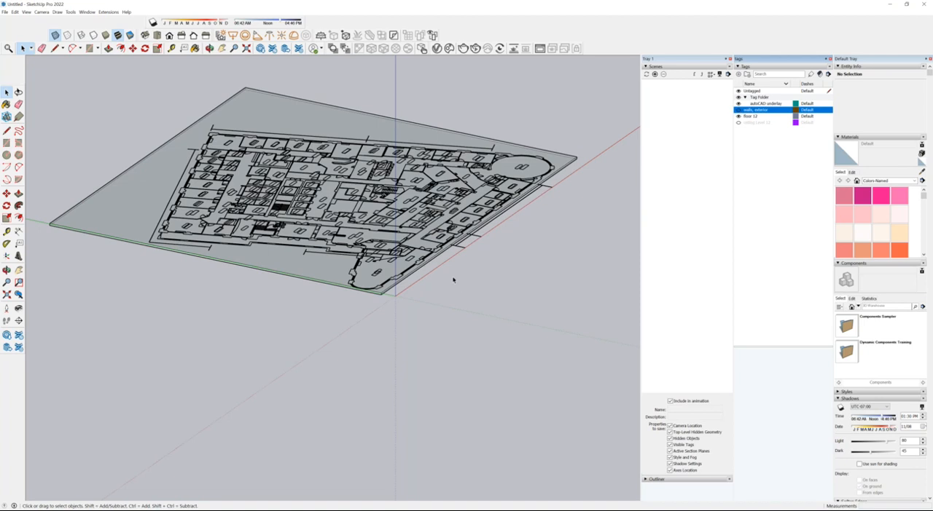
Step: Turn off X-ray transparency and select the floor 12 slab under the floor plan
{"action": "middle_click_drag", "start_coordinate": [453, 279], "coordinate": [328, 402]}
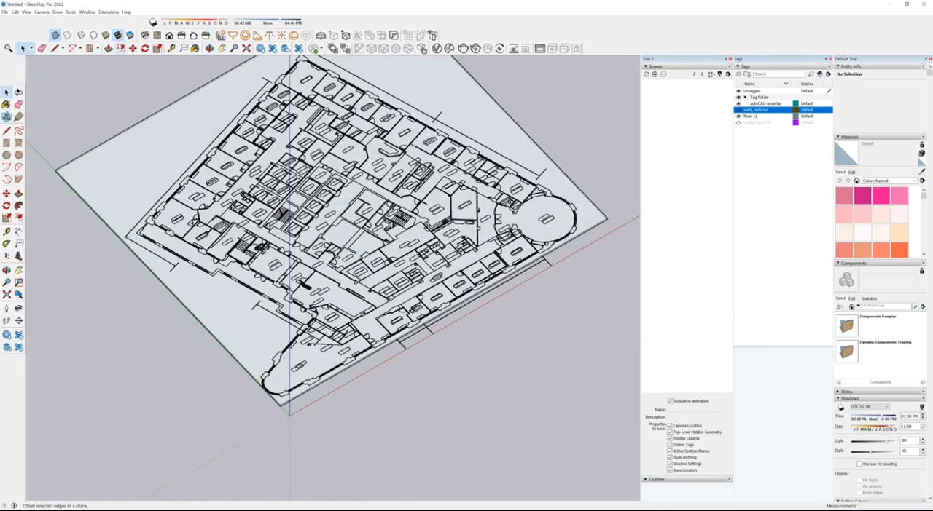
{"action": "left_click", "coordinate": [56, 36]}
{"action": "scroll", "coordinate": [564, 306], "scroll_direction": "down", "scroll_amount": 3}
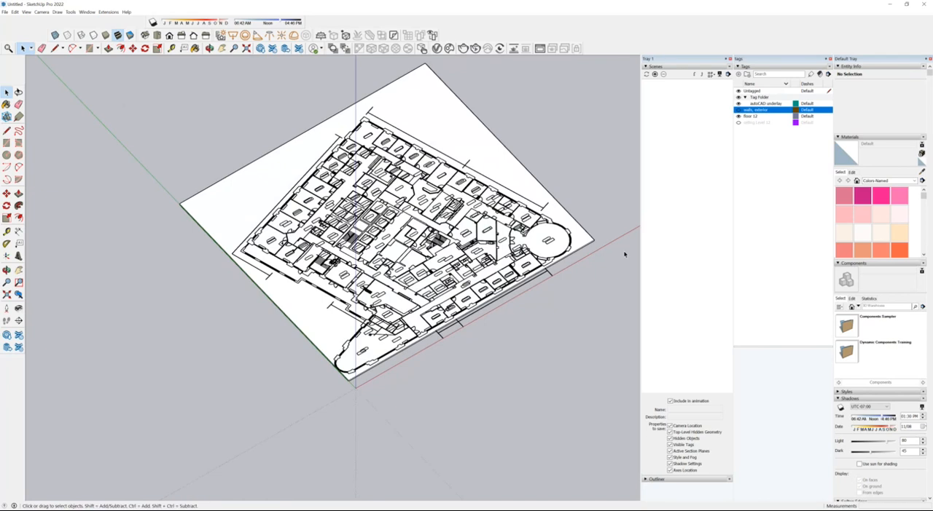
{"action": "left_click", "coordinate": [467, 129]}
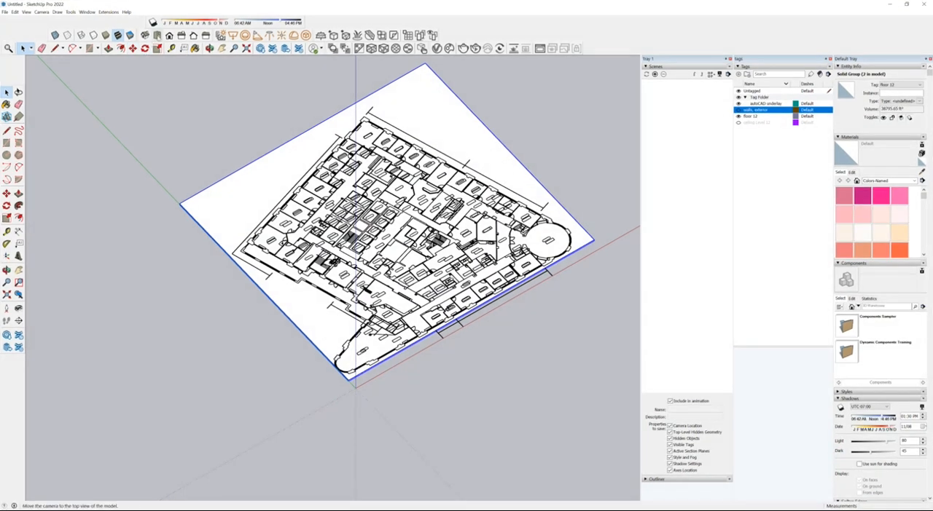
Step: Switch to the top view and hide the floor 12 tag, leaving nothing selected
{"action": "left_click", "coordinate": [158, 38]}
{"action": "scroll", "coordinate": [556, 293], "scroll_direction": "down", "scroll_amount": 2}
{"action": "scroll", "coordinate": [368, 456], "scroll_direction": "up", "scroll_amount": 1}
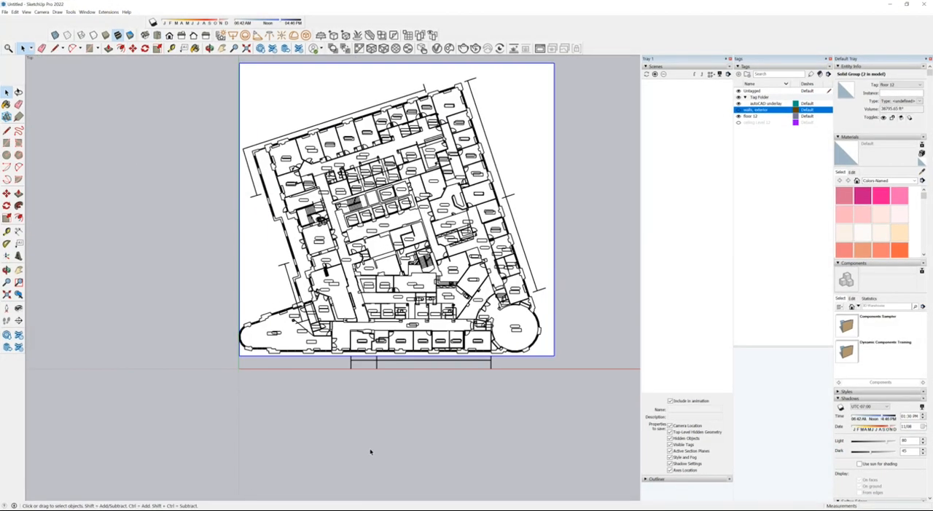
{"action": "left_click", "coordinate": [739, 118]}
{"action": "left_click", "coordinate": [255, 443]}
Step: Examine the column outlines along the corridor between the office rows in the AutoCAD floor plan
{"action": "scroll", "coordinate": [469, 358], "scroll_direction": "up", "scroll_amount": 1}
{"action": "scroll", "coordinate": [443, 305], "scroll_direction": "up", "scroll_amount": 1}
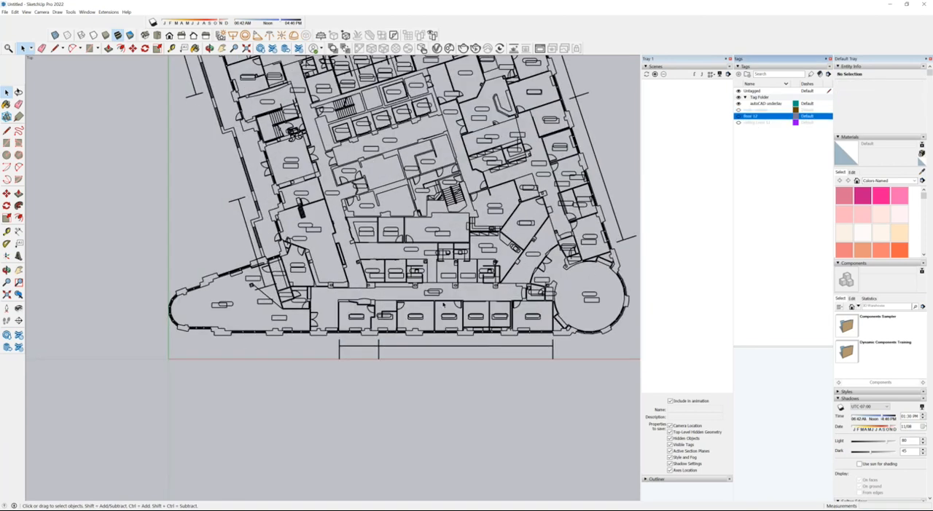
{"action": "scroll", "coordinate": [193, 310], "scroll_direction": "up", "scroll_amount": 2}
{"action": "scroll", "coordinate": [224, 292], "scroll_direction": "up", "scroll_amount": 1}
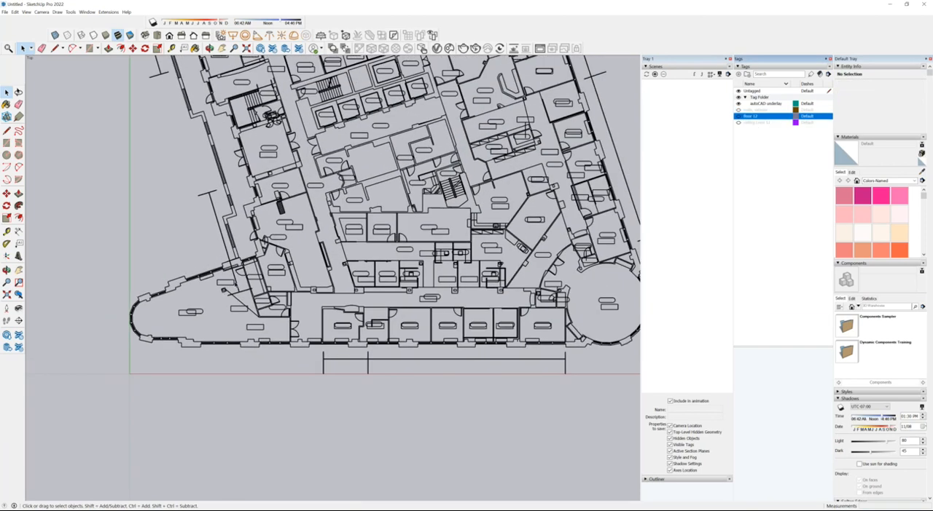
{"action": "scroll", "coordinate": [343, 166], "scroll_direction": "up", "scroll_amount": 3}
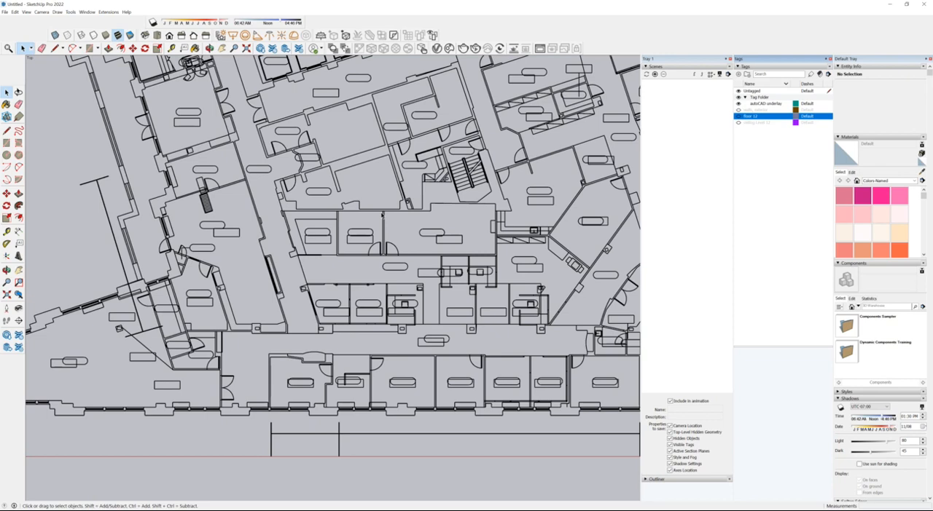
{"action": "scroll", "coordinate": [309, 138], "scroll_direction": "down", "scroll_amount": 3}
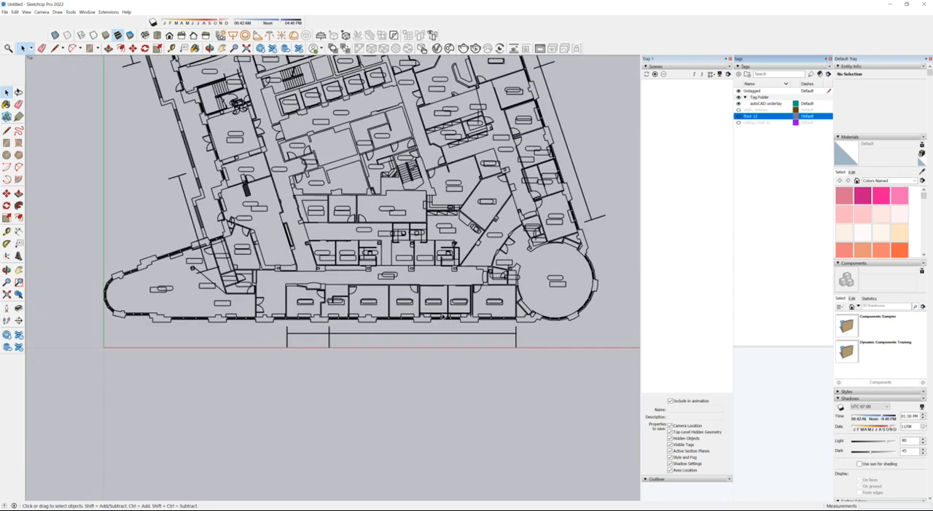
{"action": "scroll", "coordinate": [339, 329], "scroll_direction": "up", "scroll_amount": 2}
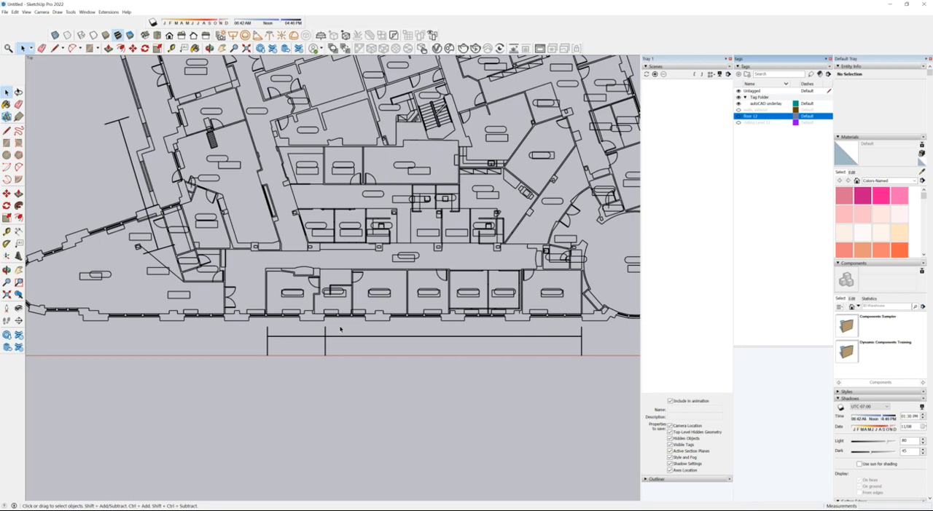
{"action": "scroll", "coordinate": [370, 301], "scroll_direction": "down", "scroll_amount": 2}
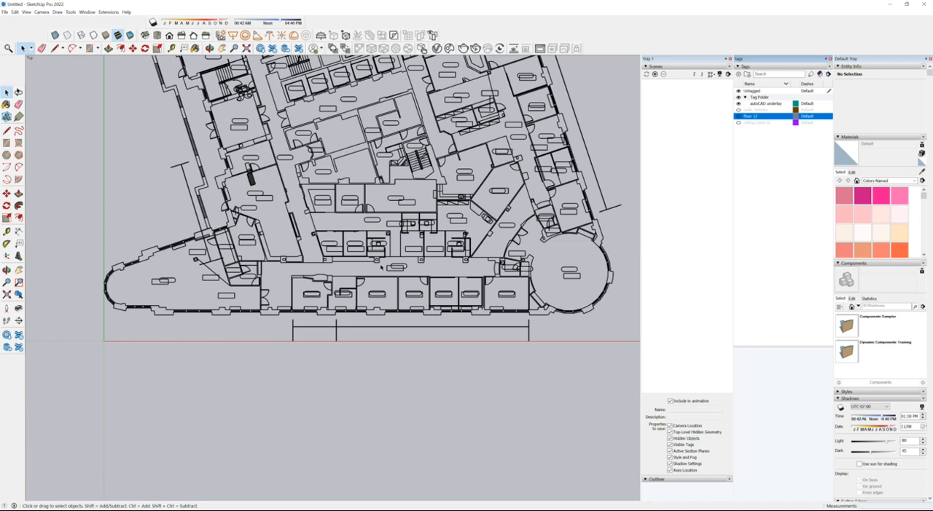
{"action": "scroll", "coordinate": [381, 267], "scroll_direction": "up", "scroll_amount": 4}
{"action": "scroll", "coordinate": [383, 260], "scroll_direction": "up", "scroll_amount": 2}
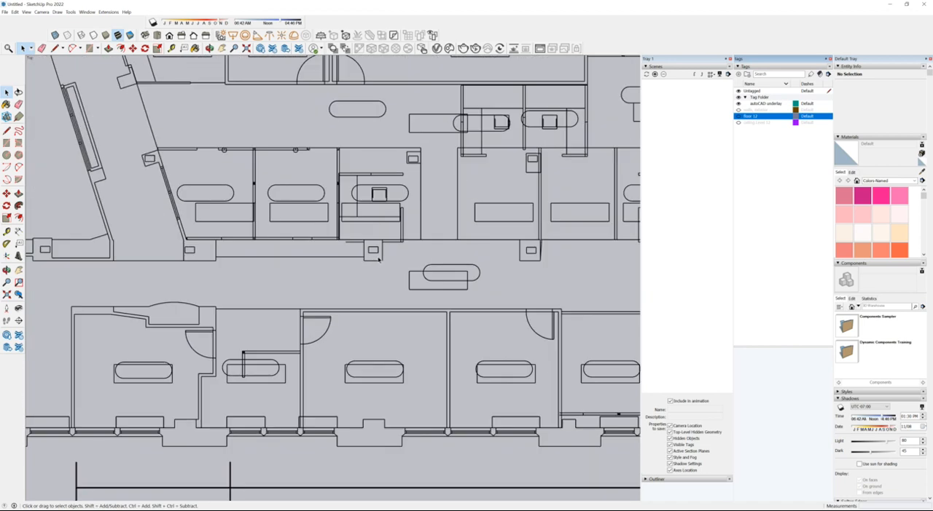
{"action": "scroll", "coordinate": [426, 229], "scroll_direction": "down", "scroll_amount": 4}
{"action": "middle_click_drag", "start_coordinate": [431, 242], "coordinate": [579, 180]}
{"action": "scroll", "coordinate": [583, 197], "scroll_direction": "down", "scroll_amount": 3}
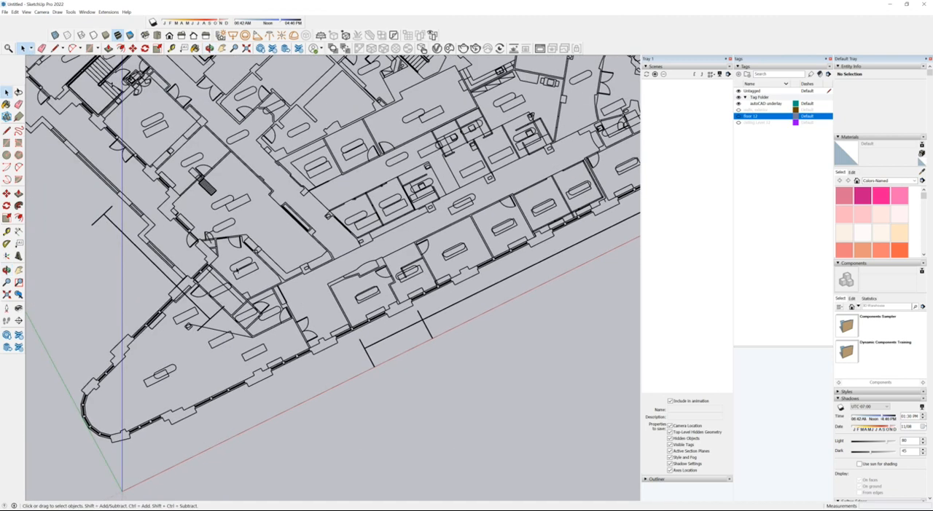
{"action": "scroll", "coordinate": [304, 274], "scroll_direction": "up", "scroll_amount": 3}
{"action": "scroll", "coordinate": [347, 290], "scroll_direction": "down", "scroll_amount": 3}
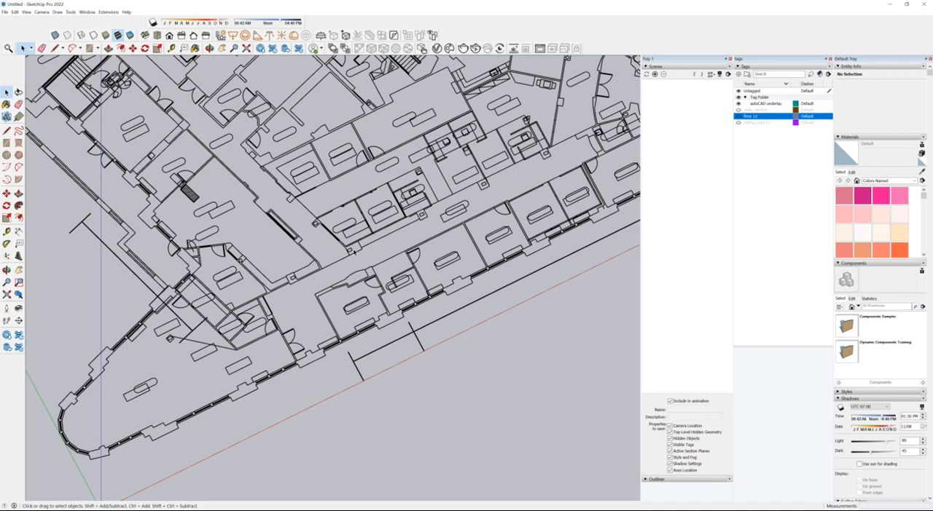
{"action": "scroll", "coordinate": [343, 264], "scroll_direction": "up", "scroll_amount": 5}
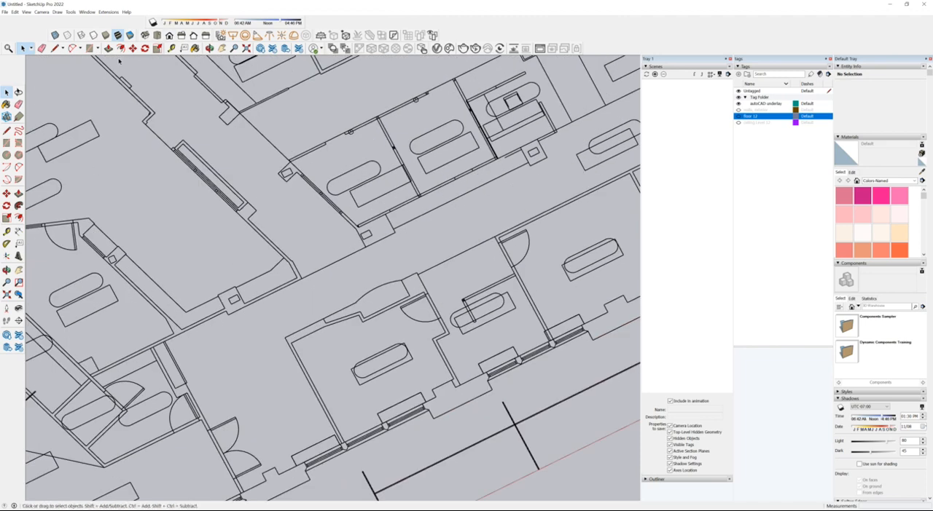
Step: Draw rectangles over the first two column outlines along the corridor, about 2'1" by 2'2" and 3'6" by 2'3"
{"action": "left_click", "coordinate": [89, 48]}
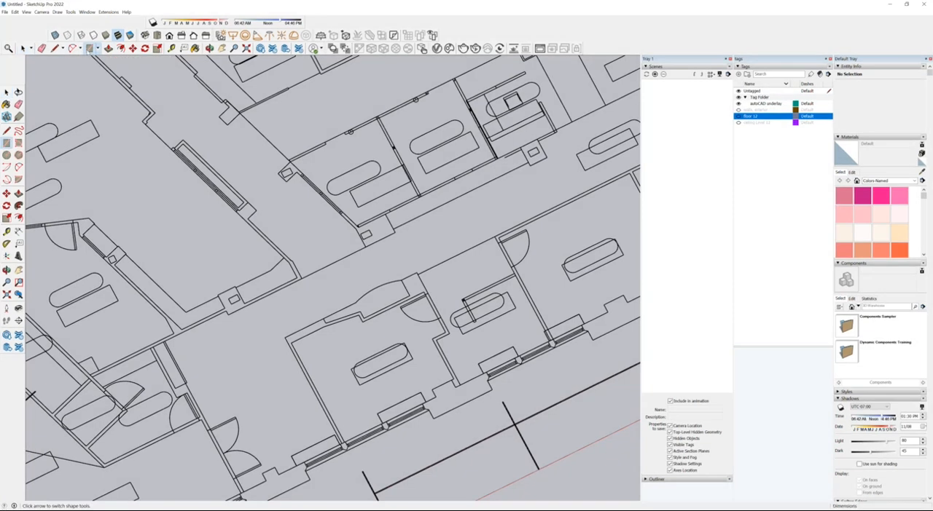
{"action": "left_click", "coordinate": [218, 296]}
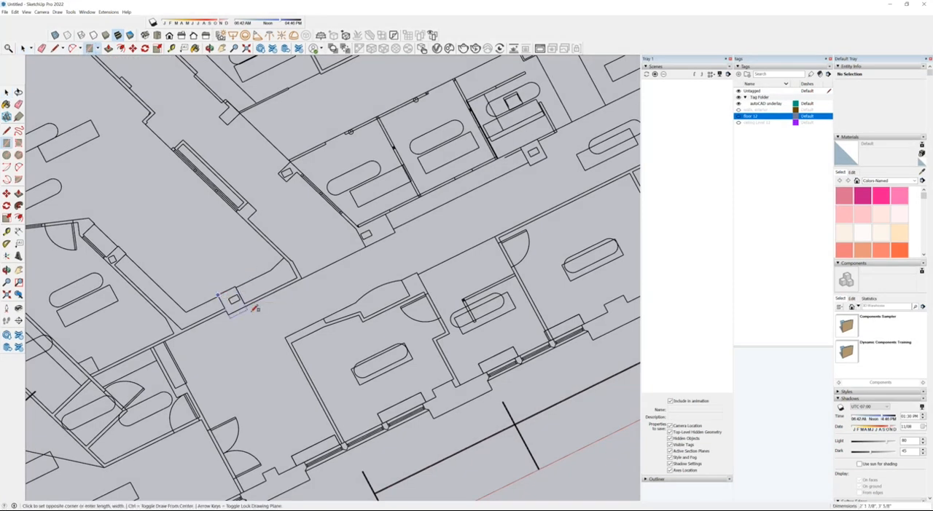
{"action": "scroll", "coordinate": [255, 309], "scroll_direction": "up", "scroll_amount": 3}
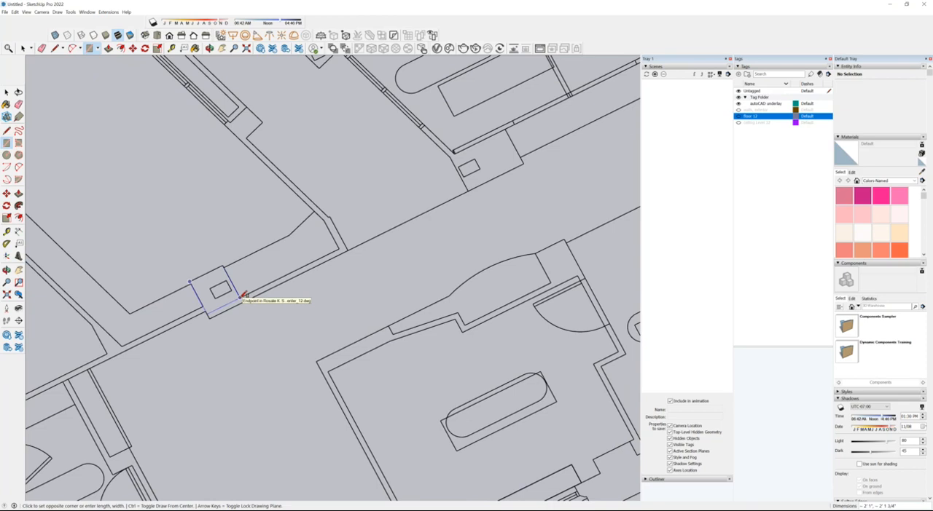
{"action": "left_click", "coordinate": [243, 296]}
{"action": "scroll", "coordinate": [309, 262], "scroll_direction": "down", "scroll_amount": 2}
{"action": "scroll", "coordinate": [335, 193], "scroll_direction": "up", "scroll_amount": 2}
{"action": "left_click", "coordinate": [343, 196]}
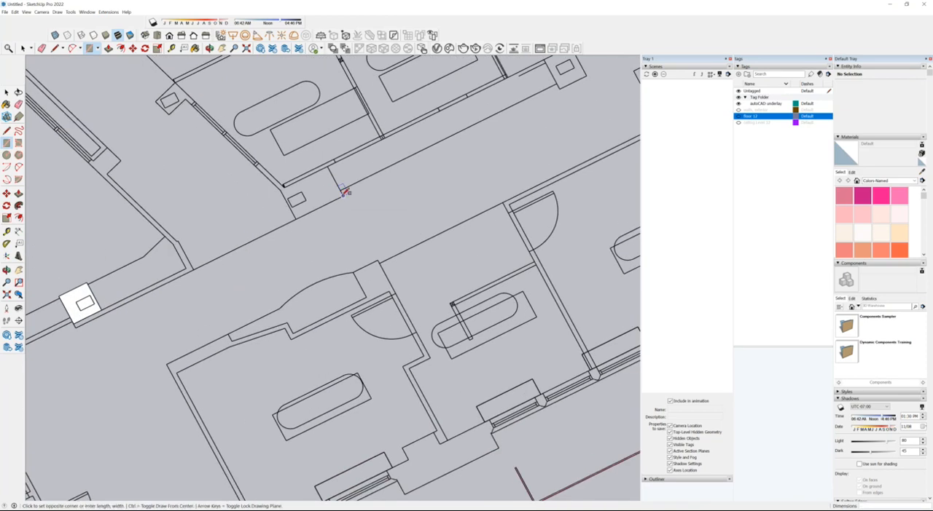
{"action": "left_click", "coordinate": [284, 185]}
Step: Draw rectangles over the next two square column outlines along the corridor, the second about 2'3" square
{"action": "scroll", "coordinate": [97, 304], "scroll_direction": "down", "scroll_amount": 3}
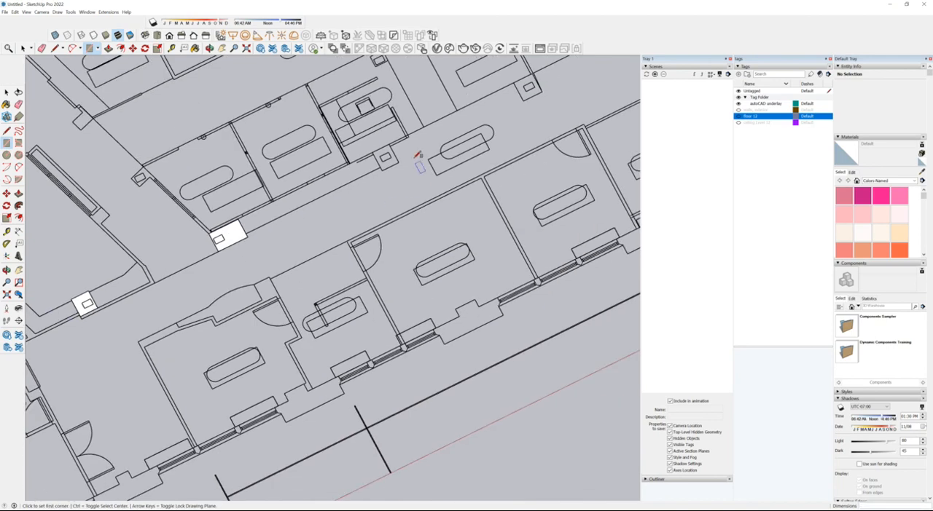
{"action": "scroll", "coordinate": [418, 155], "scroll_direction": "up", "scroll_amount": 3}
{"action": "left_click", "coordinate": [419, 182]}
{"action": "left_click", "coordinate": [388, 161]}
{"action": "scroll", "coordinate": [145, 244], "scroll_direction": "down", "scroll_amount": 2}
{"action": "scroll", "coordinate": [222, 235], "scroll_direction": "down", "scroll_amount": 1}
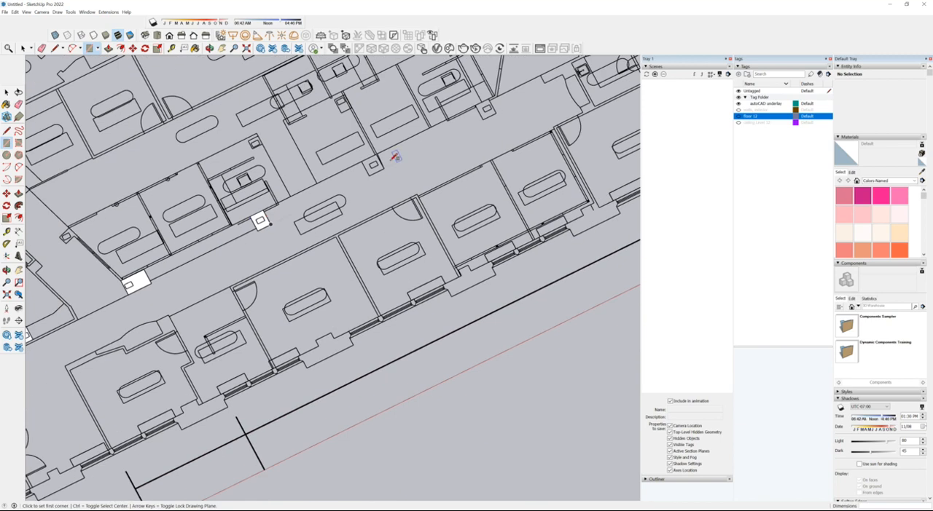
{"action": "scroll", "coordinate": [392, 162], "scroll_direction": "up", "scroll_amount": 2}
{"action": "left_click", "coordinate": [387, 171]}
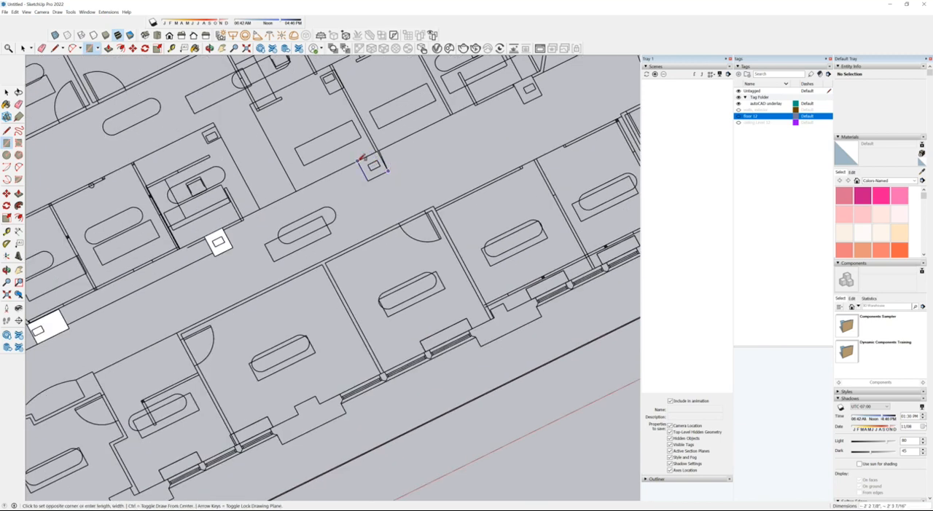
{"action": "left_click", "coordinate": [360, 158]}
Step: Draw a rectangle over the fifth column outline on the corridor, at the foot of the slanted partition
{"action": "scroll", "coordinate": [209, 285], "scroll_direction": "down", "scroll_amount": 2}
{"action": "scroll", "coordinate": [145, 283], "scroll_direction": "up", "scroll_amount": 3}
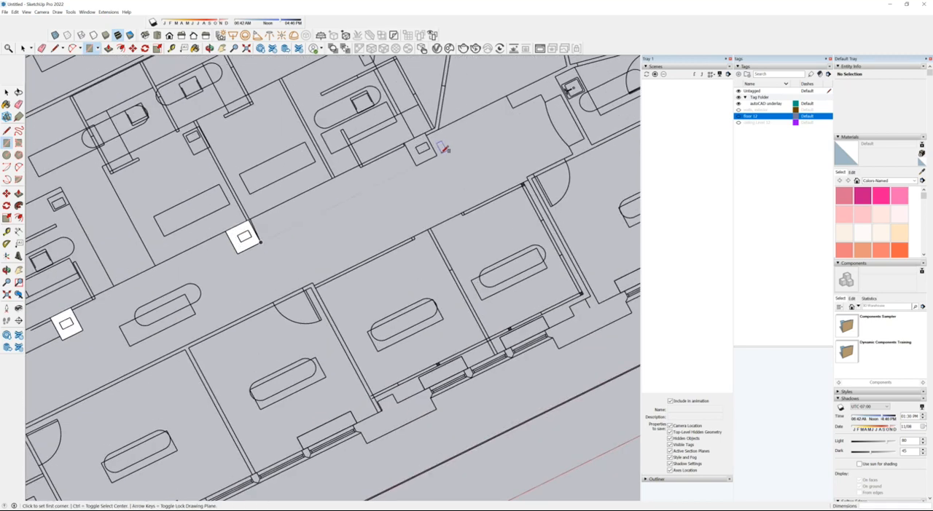
{"action": "left_click", "coordinate": [436, 155]}
{"action": "left_click", "coordinate": [409, 139]}
Step: Look over the remaining column outlines around the round corner room and the angled wing of the floor plan
{"action": "scroll", "coordinate": [432, 149], "scroll_direction": "down", "scroll_amount": 2}
{"action": "scroll", "coordinate": [393, 337], "scroll_direction": "up", "scroll_amount": 1}
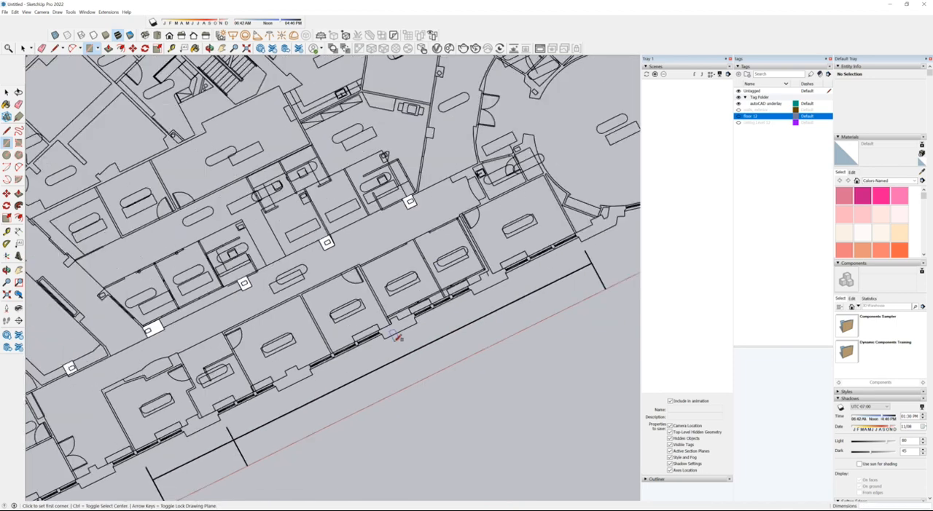
{"action": "scroll", "coordinate": [307, 269], "scroll_direction": "down", "scroll_amount": 2}
{"action": "scroll", "coordinate": [407, 114], "scroll_direction": "up", "scroll_amount": 2}
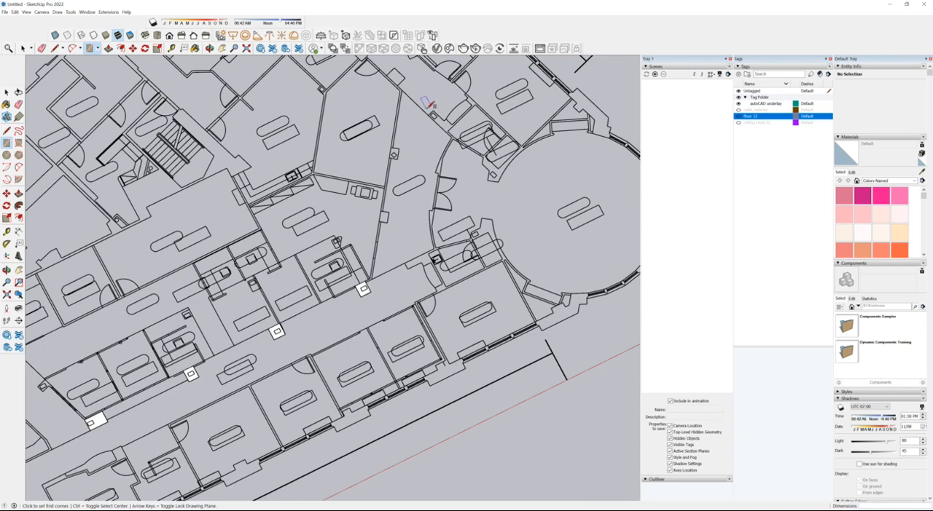
{"action": "middle_click_drag", "start_coordinate": [474, 255], "coordinate": [524, 261]}
{"action": "scroll", "coordinate": [461, 243], "scroll_direction": "down", "scroll_amount": 2}
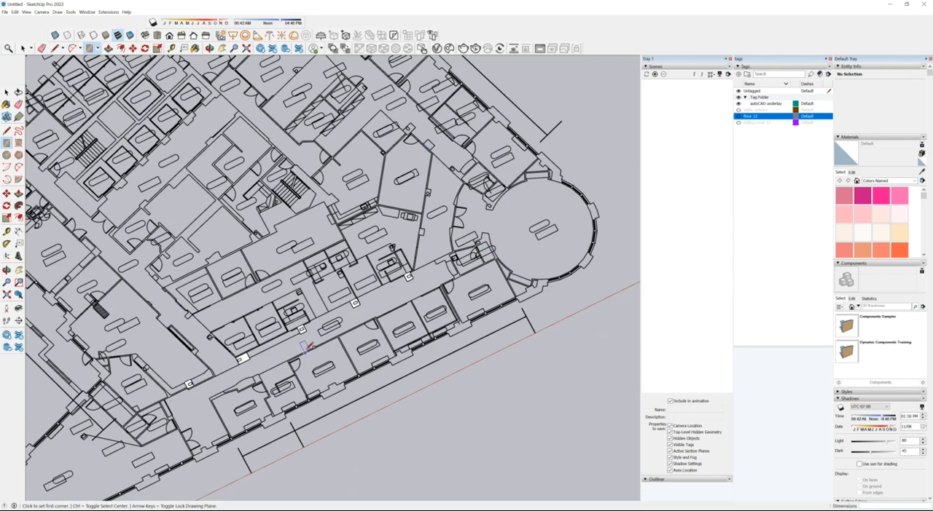
{"action": "scroll", "coordinate": [132, 364], "scroll_direction": "up", "scroll_amount": 5}
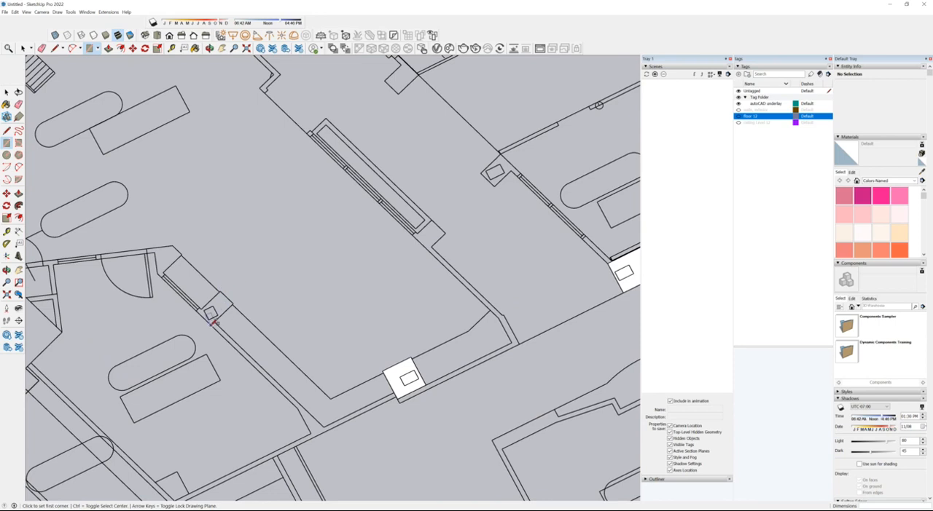
{"action": "left_click", "coordinate": [218, 309]}
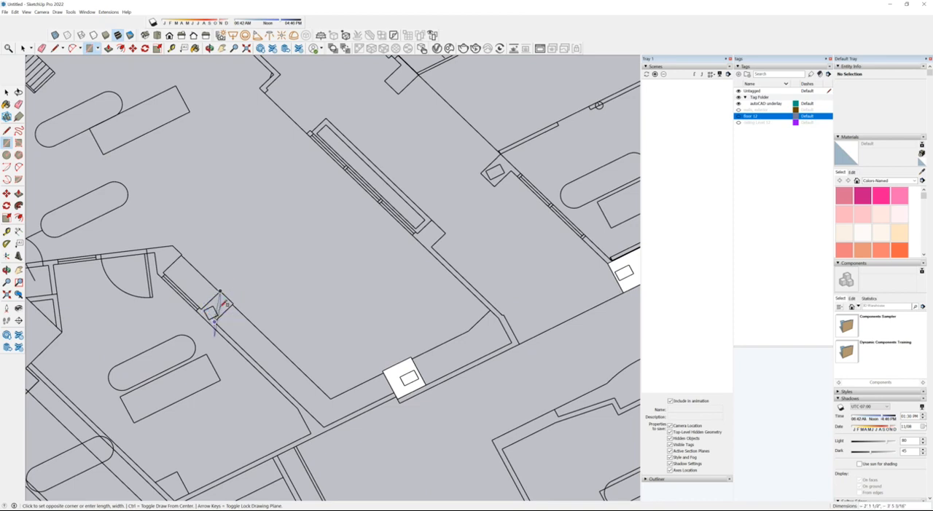
{"action": "key", "text": "Escape"}
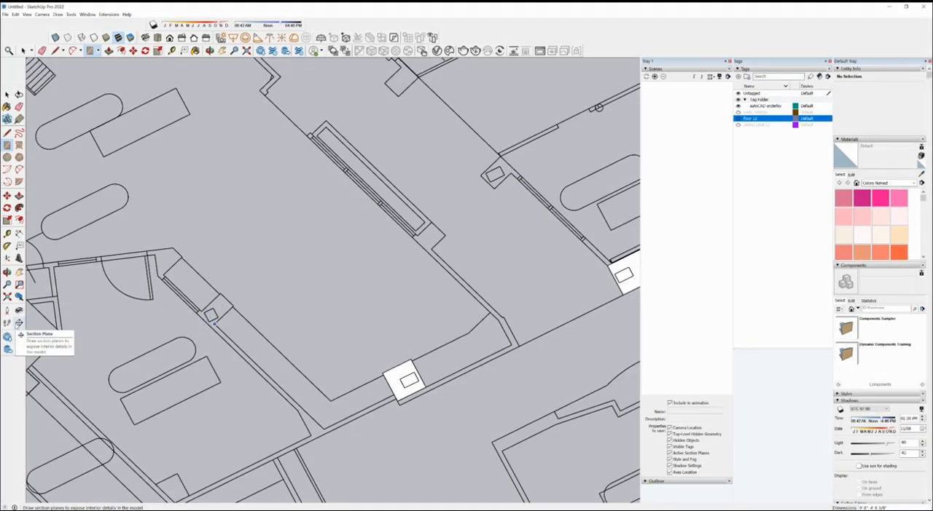
{"action": "scroll", "coordinate": [279, 230], "scroll_direction": "down", "scroll_amount": 3}
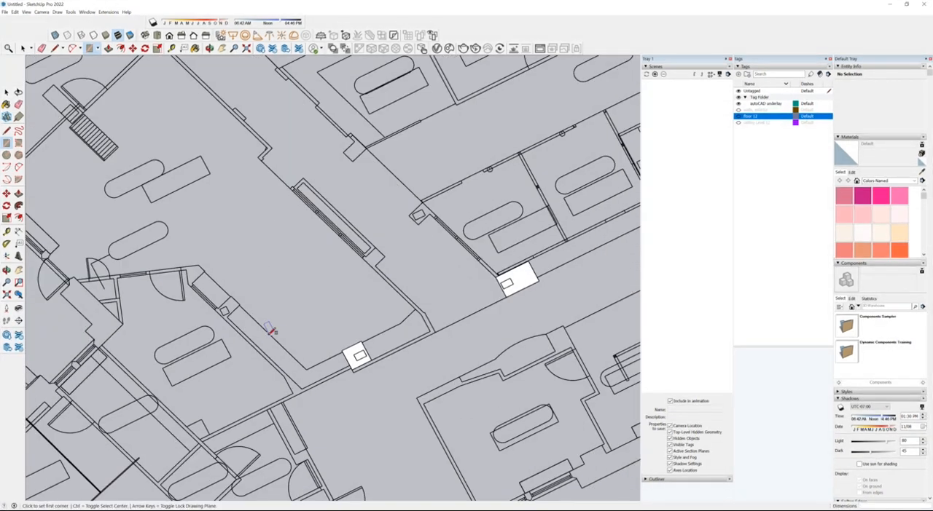
{"action": "scroll", "coordinate": [393, 188], "scroll_direction": "up", "scroll_amount": 3}
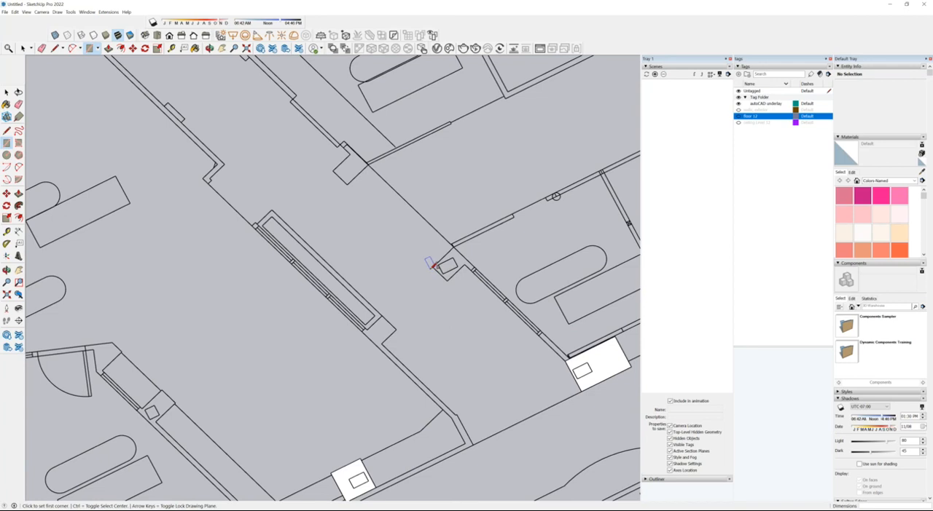
Step: Trace the corridor column outline at the corner of the slanted partition with lines, closing it into a face
{"action": "left_click", "coordinate": [435, 267]}
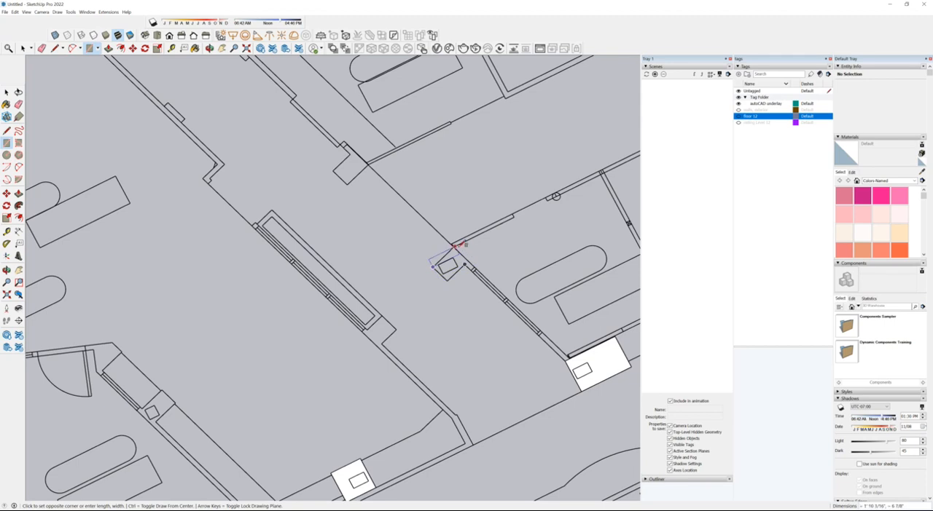
{"action": "left_click", "coordinate": [55, 48]}
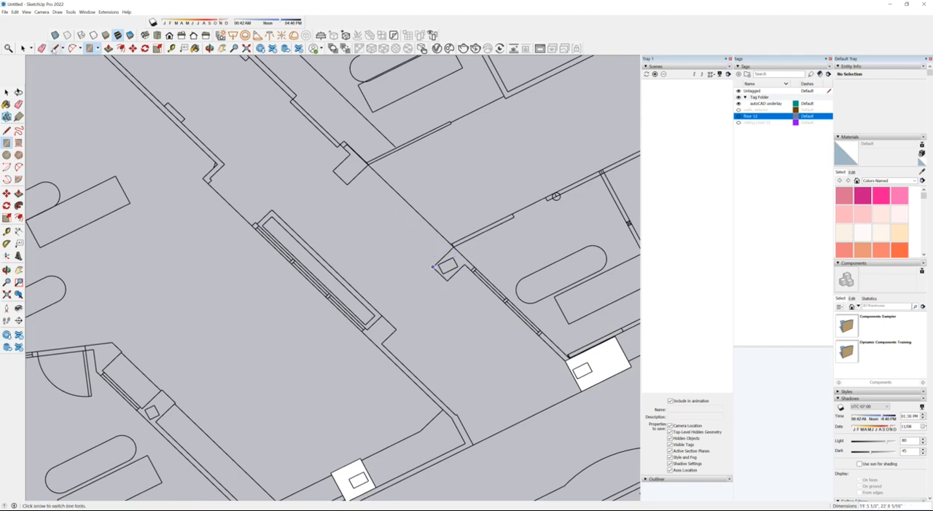
{"action": "scroll", "coordinate": [487, 261], "scroll_direction": "up", "scroll_amount": 2}
{"action": "left_click", "coordinate": [416, 268]}
{"action": "left_click", "coordinate": [445, 239]}
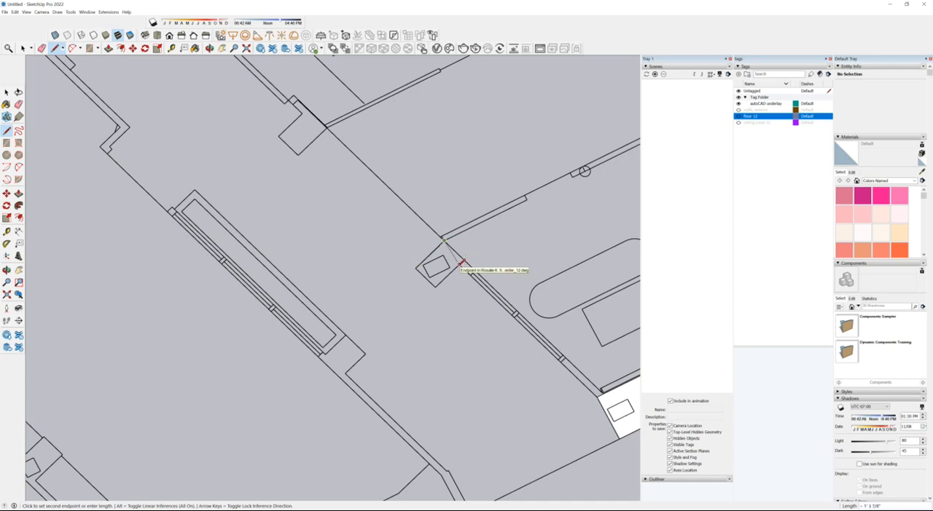
{"action": "scroll", "coordinate": [467, 257], "scroll_direction": "up", "scroll_amount": 2}
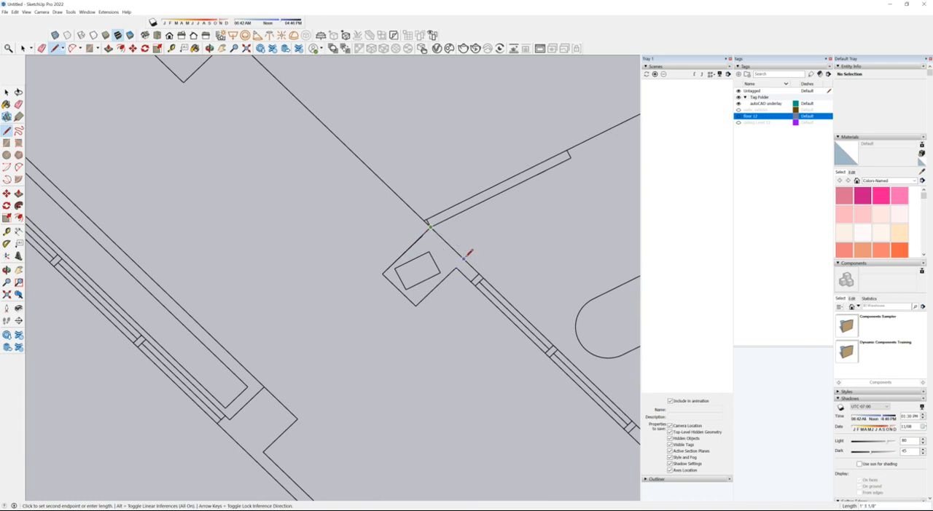
{"action": "left_click", "coordinate": [467, 262]}
{"action": "left_click", "coordinate": [417, 307]}
{"action": "left_click", "coordinate": [384, 275]}
{"action": "scroll", "coordinate": [496, 254], "scroll_direction": "down", "scroll_amount": 4}
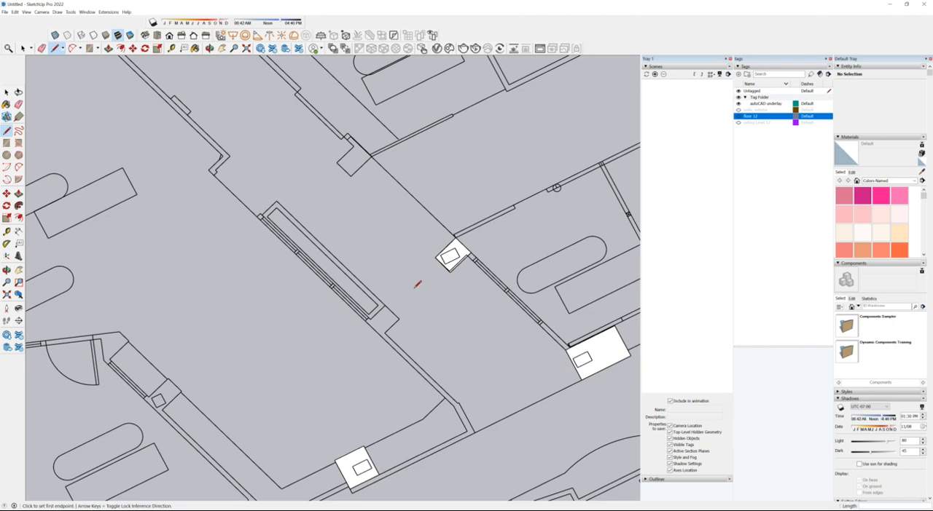
Step: Trace the small square column outline above the workstation room with lines to form a closed face
{"action": "scroll", "coordinate": [313, 277], "scroll_direction": "down", "scroll_amount": 5}
{"action": "scroll", "coordinate": [392, 289], "scroll_direction": "up", "scroll_amount": 5}
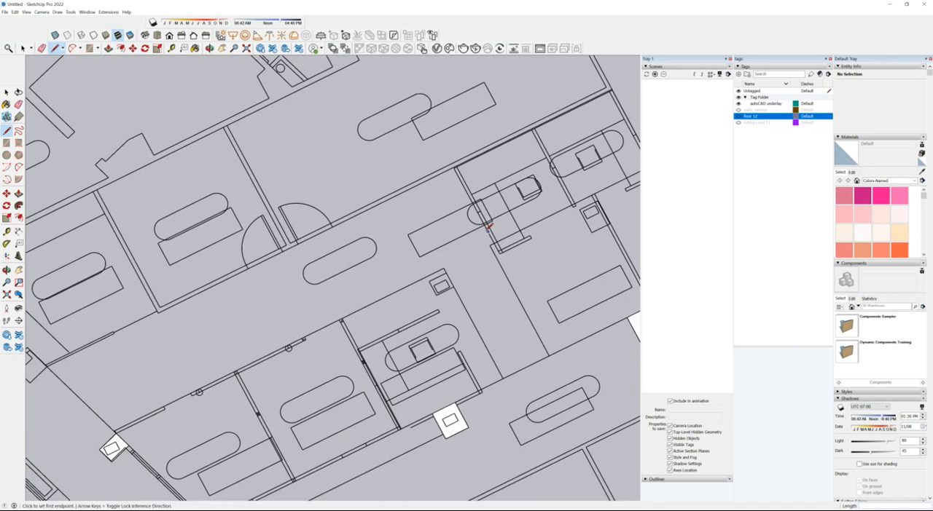
{"action": "scroll", "coordinate": [481, 240], "scroll_direction": "up", "scroll_amount": 2}
{"action": "left_click", "coordinate": [409, 297]}
{"action": "left_click", "coordinate": [431, 285]}
{"action": "left_click", "coordinate": [419, 316]}
{"action": "left_click", "coordinate": [409, 297]}
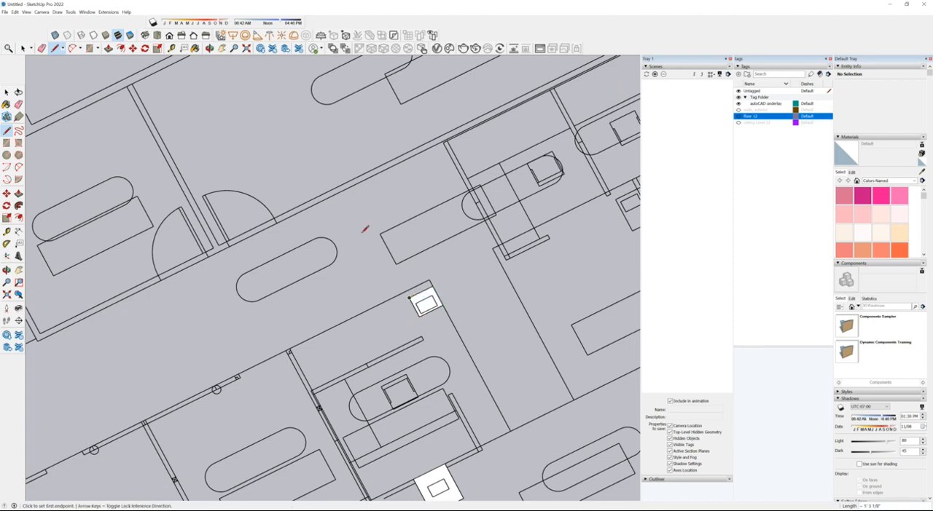
Step: Trace the column outline against the partition beside the next workstation with lines, closing it into a face
{"action": "scroll", "coordinate": [255, 237], "scroll_direction": "down", "scroll_amount": 3}
{"action": "scroll", "coordinate": [516, 195], "scroll_direction": "up", "scroll_amount": 4}
{"action": "left_click", "coordinate": [481, 206]}
{"action": "scroll", "coordinate": [485, 206], "scroll_direction": "up", "scroll_amount": 3}
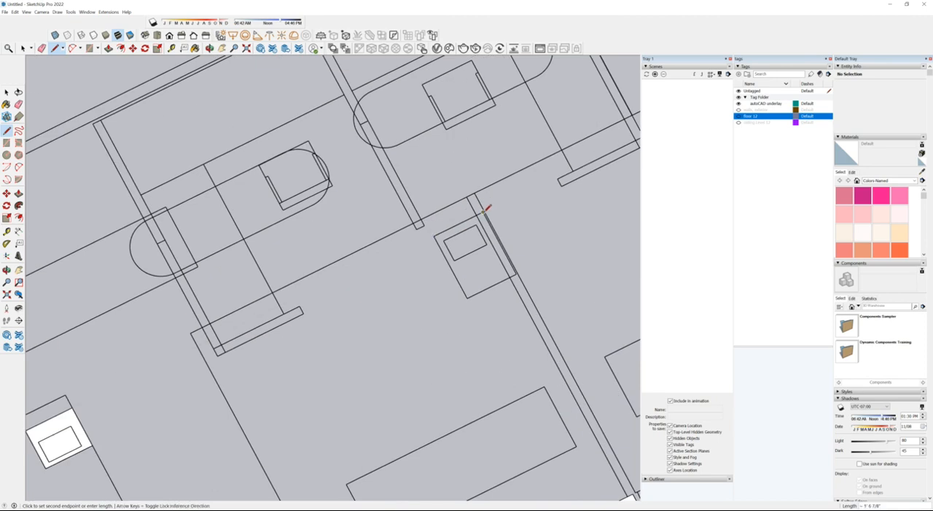
{"action": "left_click", "coordinate": [515, 274]}
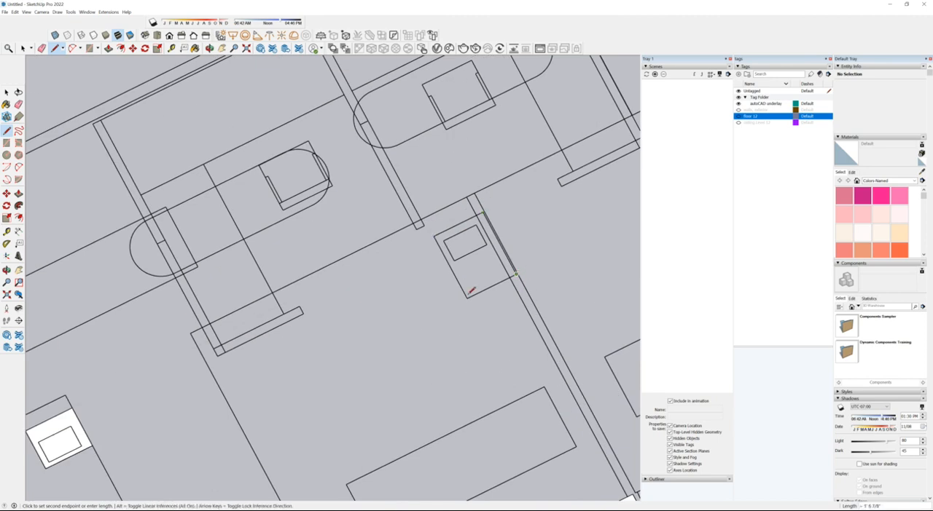
{"action": "left_click", "coordinate": [467, 295]}
{"action": "left_click", "coordinate": [436, 235]}
{"action": "scroll", "coordinate": [328, 174], "scroll_direction": "down", "scroll_amount": 3}
Step: Trace the five-sided column outline with the pointed corner above the last workstation room, closing it into a face
{"action": "scroll", "coordinate": [400, 256], "scroll_direction": "down", "scroll_amount": 4}
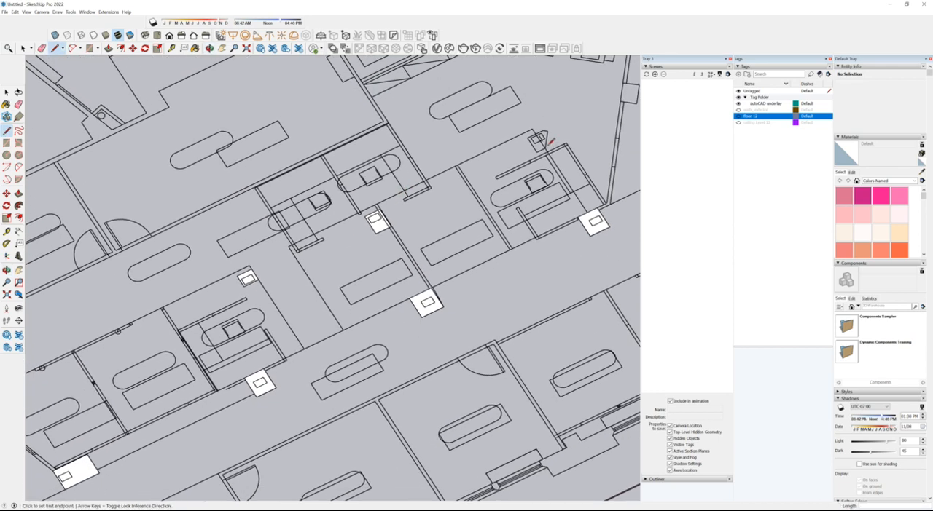
{"action": "scroll", "coordinate": [539, 131], "scroll_direction": "up", "scroll_amount": 4}
{"action": "scroll", "coordinate": [533, 114], "scroll_direction": "up", "scroll_amount": 3}
{"action": "left_click", "coordinate": [458, 165]}
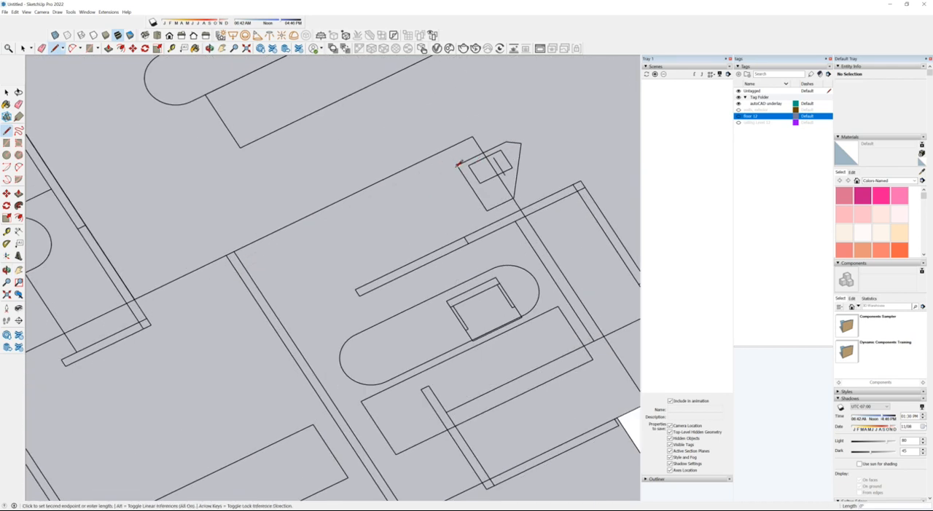
{"action": "left_click", "coordinate": [521, 142]}
{"action": "left_click", "coordinate": [514, 197]}
{"action": "left_click", "coordinate": [487, 211]}
{"action": "left_click", "coordinate": [462, 161]}
{"action": "scroll", "coordinate": [561, 128], "scroll_direction": "down", "scroll_amount": 4}
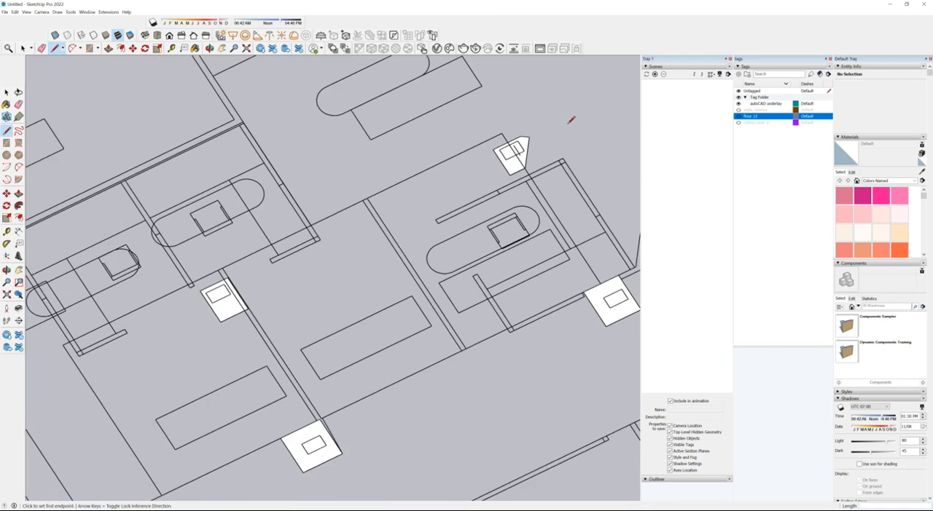
Step: Trace the square column outline farther up the slanted corridor partition with lines to form a closed face
{"action": "scroll", "coordinate": [561, 333], "scroll_direction": "down", "scroll_amount": 4}
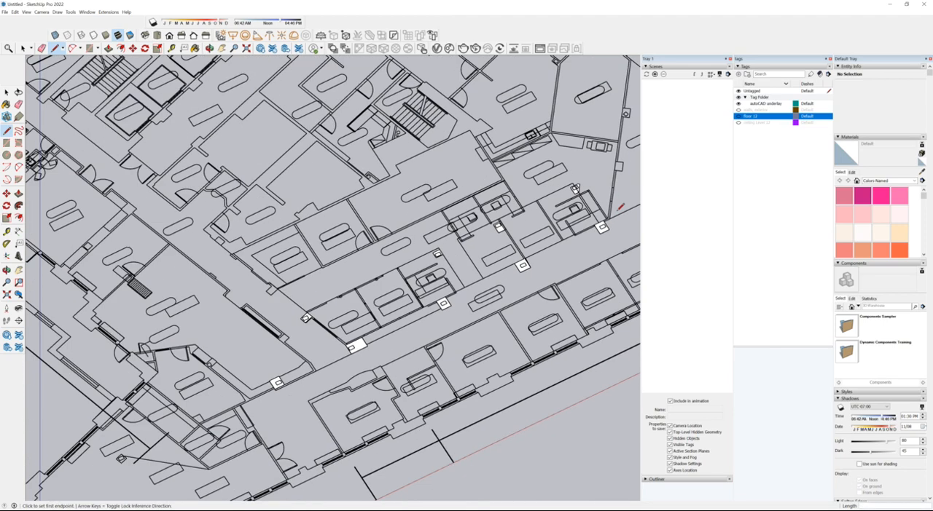
{"action": "scroll", "coordinate": [231, 277], "scroll_direction": "up", "scroll_amount": 6}
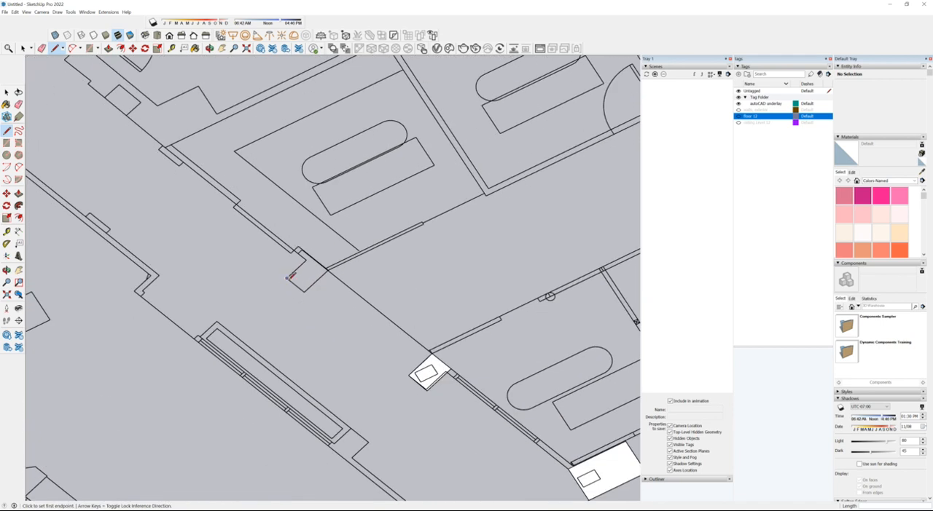
{"action": "left_click", "coordinate": [306, 258]}
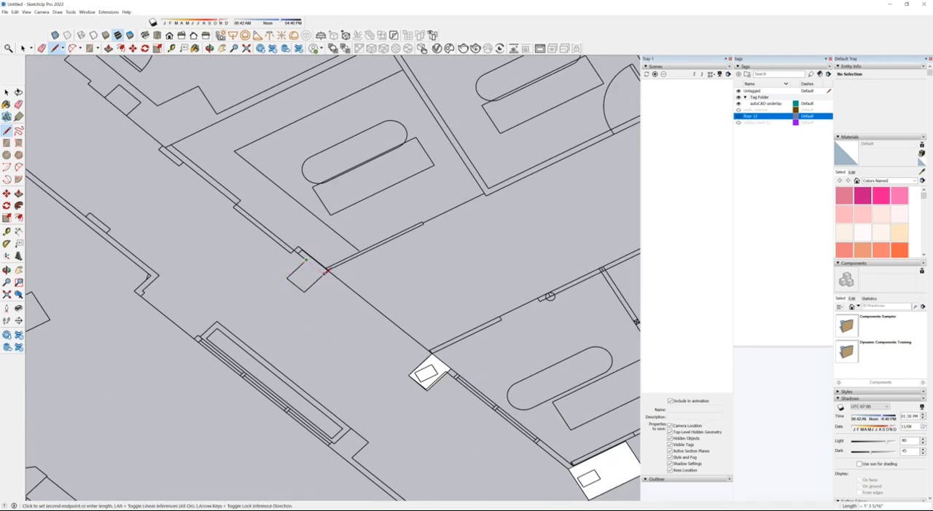
{"action": "left_click", "coordinate": [326, 273]}
{"action": "left_click", "coordinate": [306, 292]}
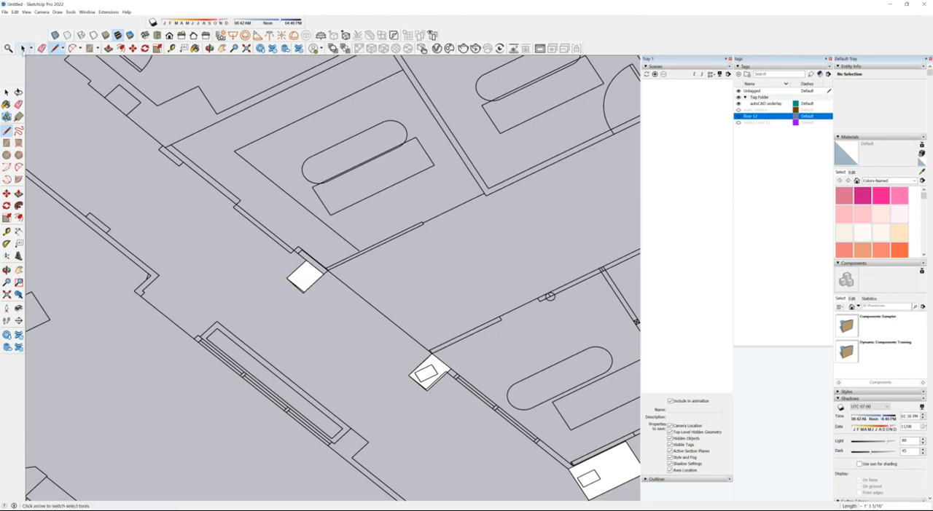
{"action": "left_click", "coordinate": [6, 92]}
Step: Trace the column outline set into the diagonal wall near the single swing door, closing it into a face
{"action": "scroll", "coordinate": [216, 121], "scroll_direction": "down", "scroll_amount": 2}
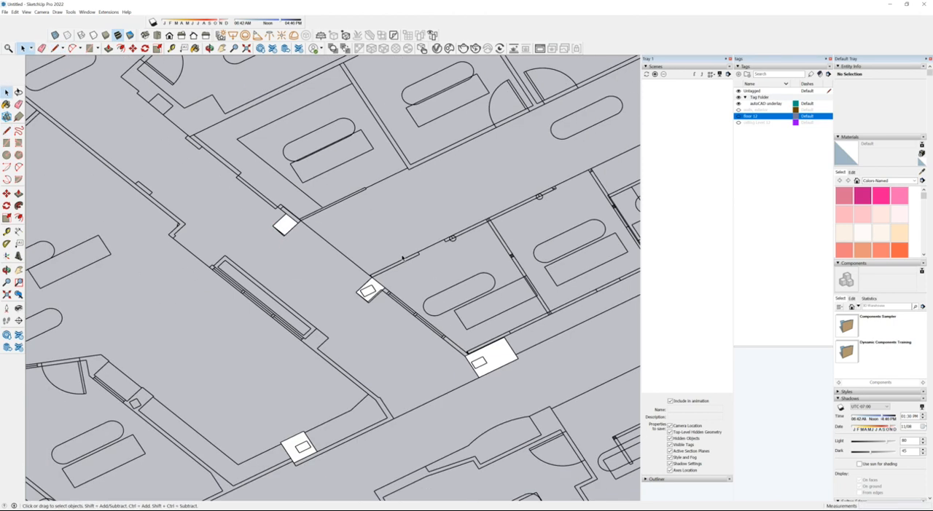
{"action": "scroll", "coordinate": [368, 298], "scroll_direction": "up", "scroll_amount": 3}
{"action": "scroll", "coordinate": [539, 215], "scroll_direction": "down", "scroll_amount": 5}
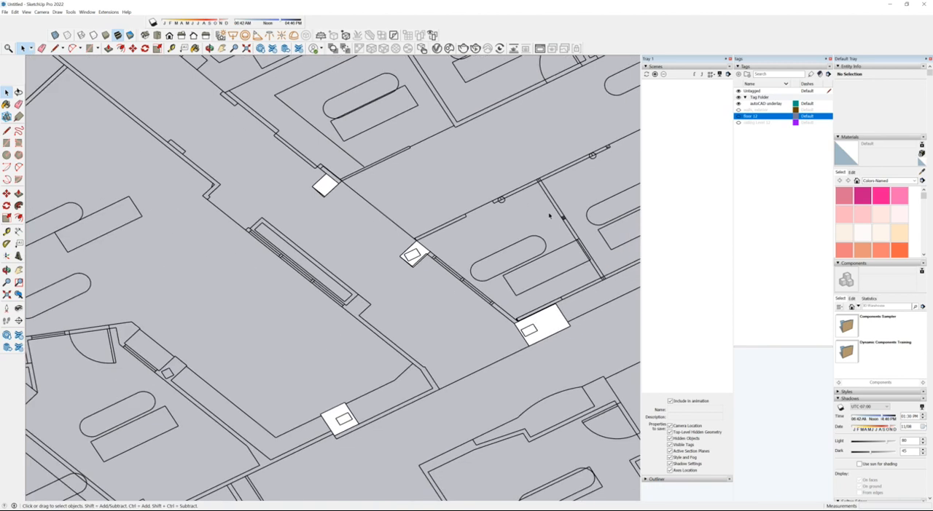
{"action": "scroll", "coordinate": [226, 349], "scroll_direction": "up", "scroll_amount": 4}
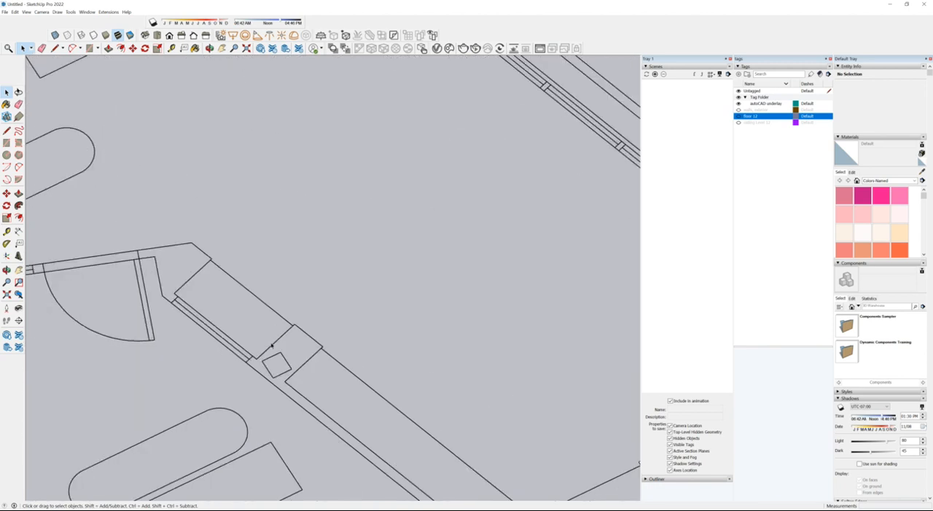
{"action": "left_click", "coordinate": [55, 48]}
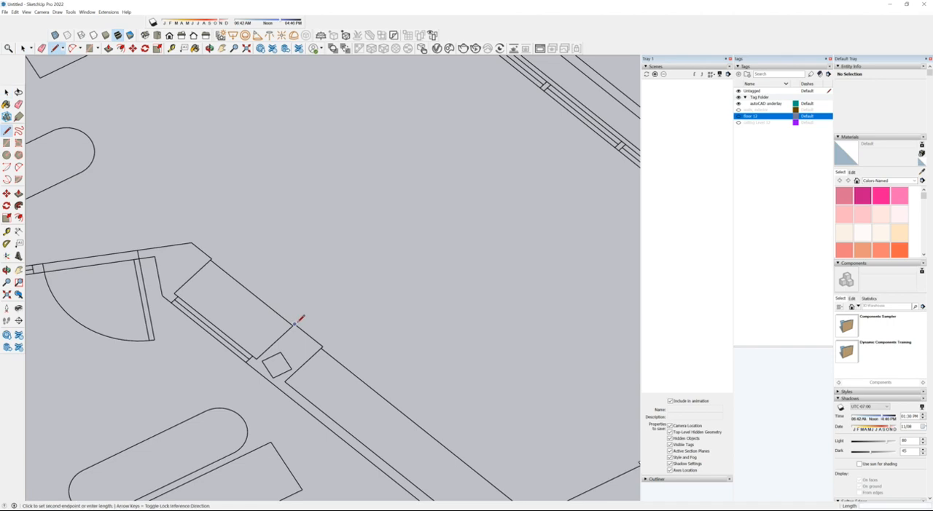
{"action": "left_click", "coordinate": [321, 346]}
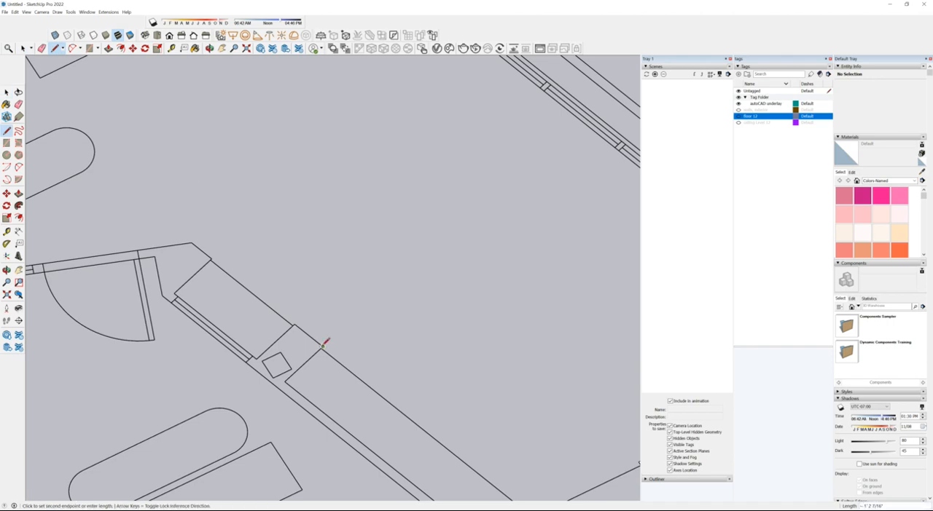
{"action": "left_click", "coordinate": [279, 387]}
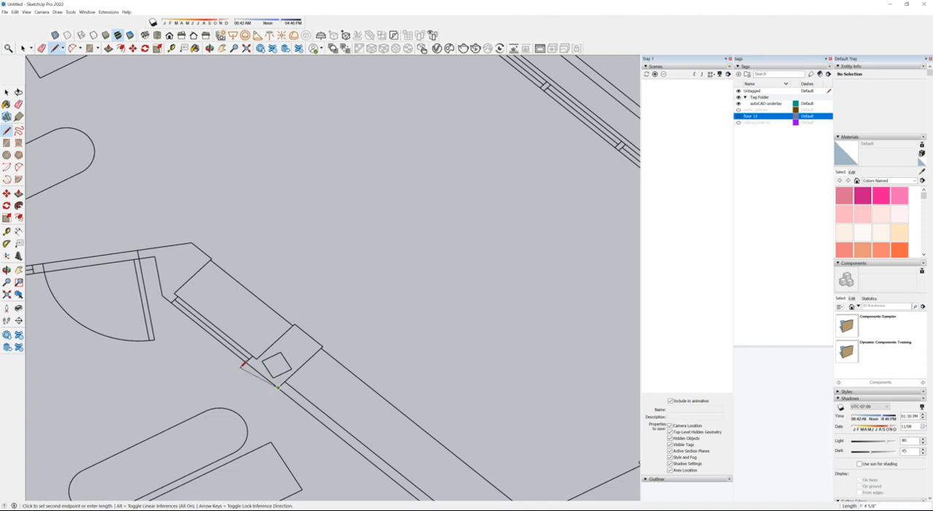
{"action": "left_click", "coordinate": [251, 364]}
Step: Trace the freestanding column outline in the angled wing's large room with lines to form a closed face
{"action": "scroll", "coordinate": [404, 182], "scroll_direction": "down", "scroll_amount": 6}
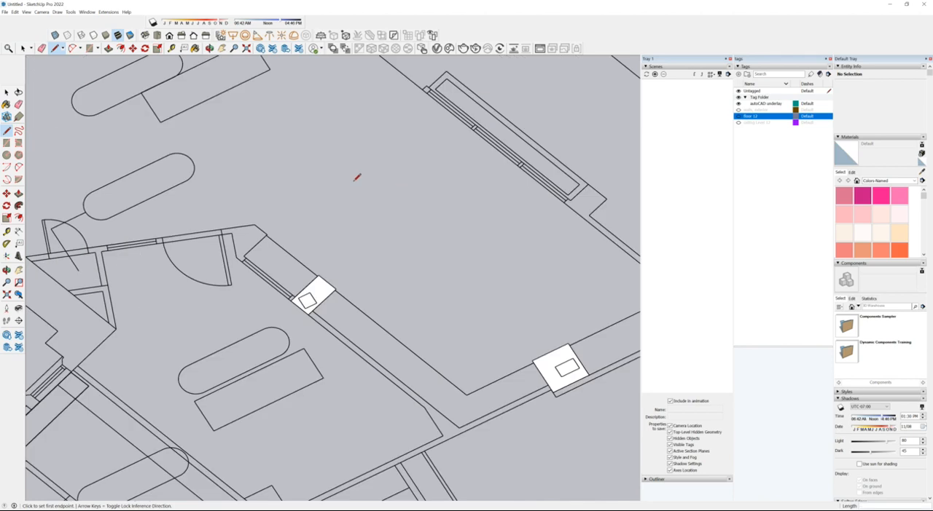
{"action": "scroll", "coordinate": [247, 411], "scroll_direction": "up", "scroll_amount": 5}
{"action": "left_click", "coordinate": [228, 400]}
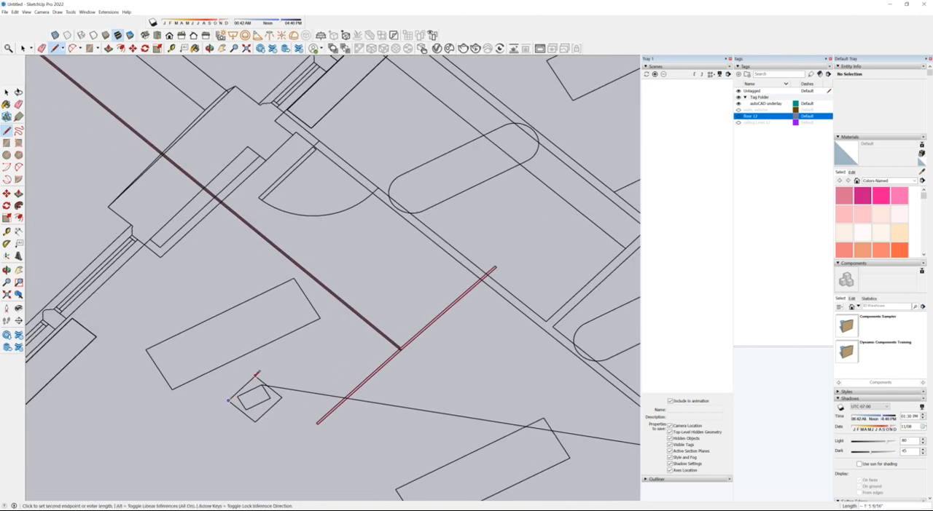
{"action": "left_click", "coordinate": [254, 377]}
{"action": "left_click", "coordinate": [281, 397]}
{"action": "left_click", "coordinate": [255, 421]}
{"action": "left_click", "coordinate": [228, 400]}
Step: Trace the lower column outline on the long slanted wall with lines, its outer edge about 2' long
{"action": "scroll", "coordinate": [313, 171], "scroll_direction": "down", "scroll_amount": 5}
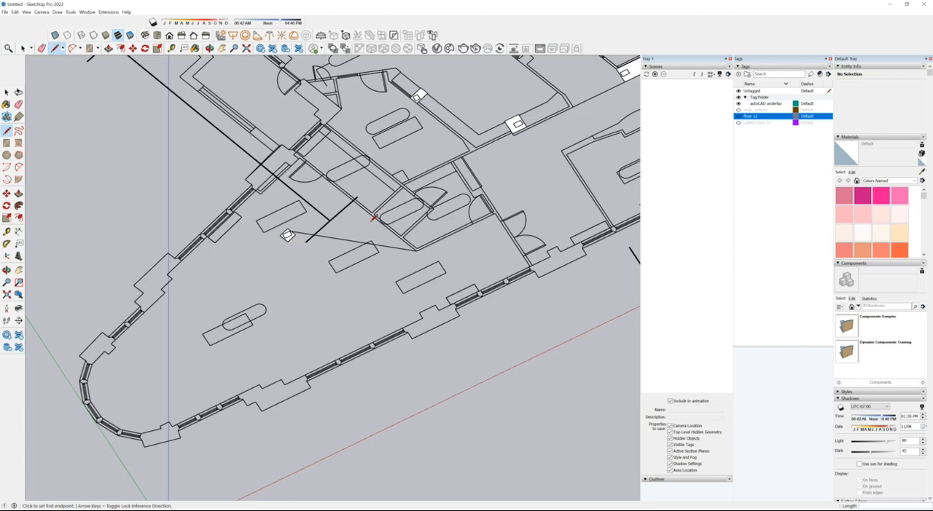
{"action": "scroll", "coordinate": [256, 218], "scroll_direction": "down", "scroll_amount": 5}
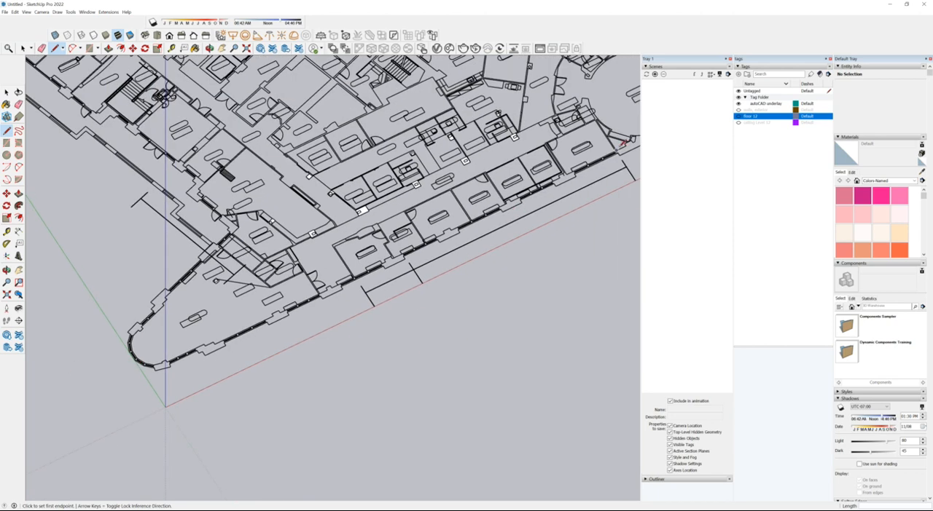
{"action": "scroll", "coordinate": [618, 145], "scroll_direction": "up", "scroll_amount": 2}
{"action": "scroll", "coordinate": [523, 182], "scroll_direction": "down", "scroll_amount": 2}
{"action": "scroll", "coordinate": [472, 125], "scroll_direction": "up", "scroll_amount": 4}
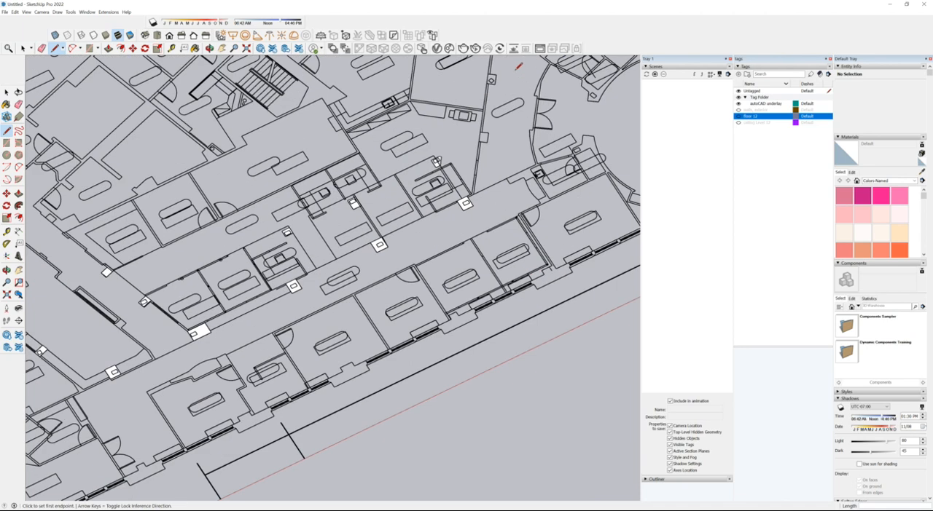
{"action": "scroll", "coordinate": [449, 216], "scroll_direction": "up", "scroll_amount": 2}
{"action": "left_click", "coordinate": [446, 220]}
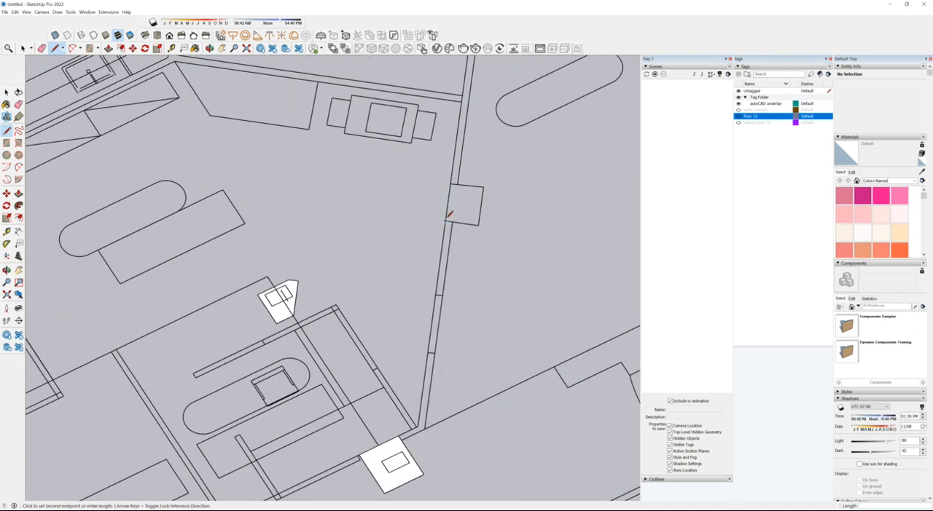
{"action": "left_click", "coordinate": [480, 224]}
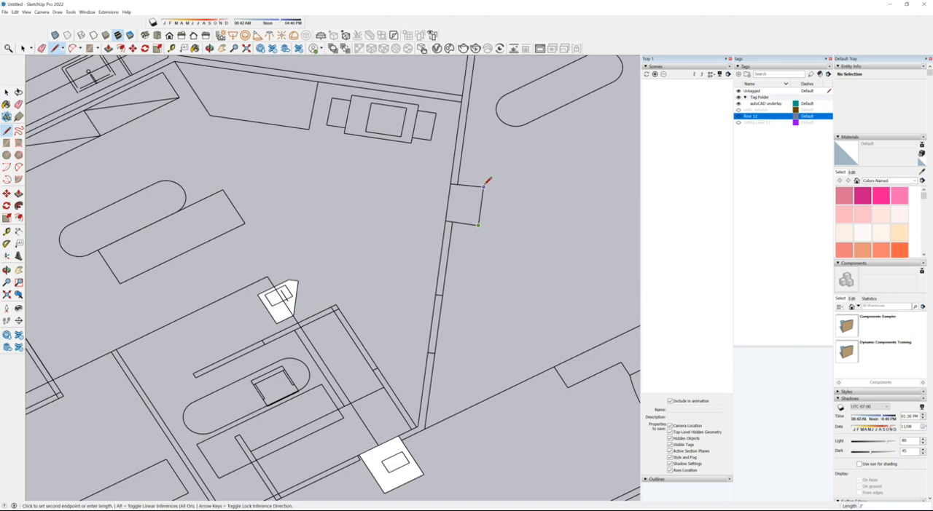
{"action": "left_click", "coordinate": [454, 182]}
{"action": "left_click", "coordinate": [445, 219]}
Step: Trace the upper column outline with the diamond mark on the same slanted wall, its outer edge about 2' long
{"action": "scroll", "coordinate": [447, 217], "scroll_direction": "down", "scroll_amount": 4}
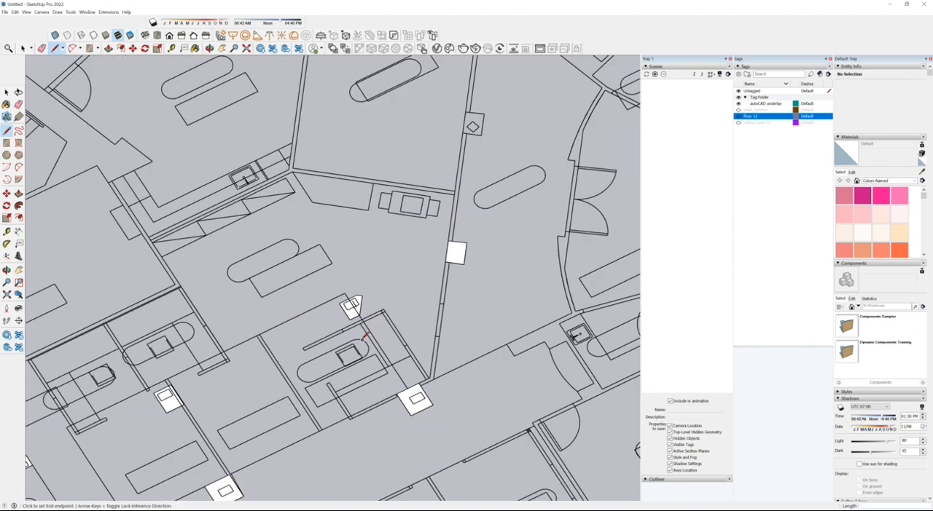
{"action": "left_click", "coordinate": [443, 172]}
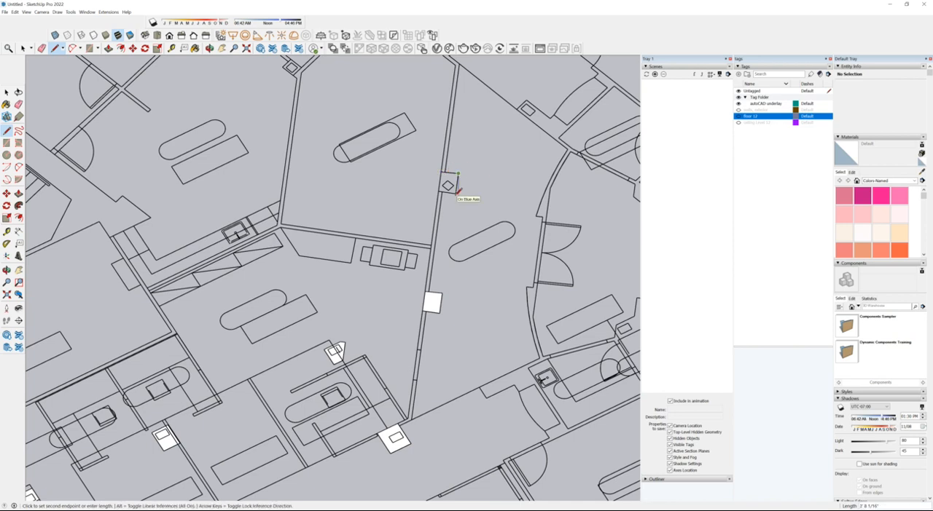
{"action": "scroll", "coordinate": [458, 191], "scroll_direction": "up", "scroll_amount": 4}
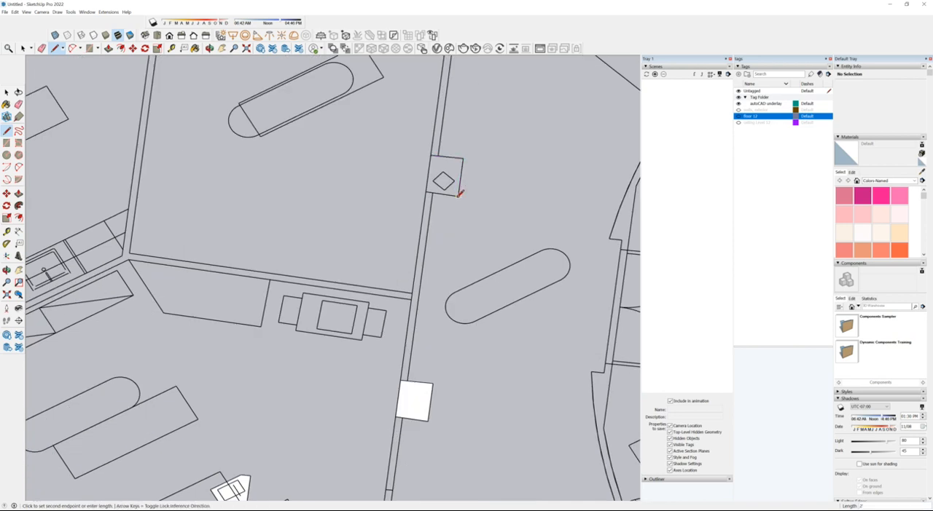
{"action": "left_click", "coordinate": [426, 192]}
Step: Examine the untraced column outlines beside the large round room and its double doors
{"action": "scroll", "coordinate": [374, 152], "scroll_direction": "down", "scroll_amount": 2}
{"action": "scroll", "coordinate": [449, 297], "scroll_direction": "down", "scroll_amount": 3}
{"action": "middle_click_drag", "start_coordinate": [429, 275], "coordinate": [360, 188]}
{"action": "scroll", "coordinate": [284, 145], "scroll_direction": "down", "scroll_amount": 2}
{"action": "scroll", "coordinate": [281, 141], "scroll_direction": "down", "scroll_amount": 1}
{"action": "scroll", "coordinate": [576, 284], "scroll_direction": "up", "scroll_amount": 2}
{"action": "scroll", "coordinate": [510, 291], "scroll_direction": "down", "scroll_amount": 2}
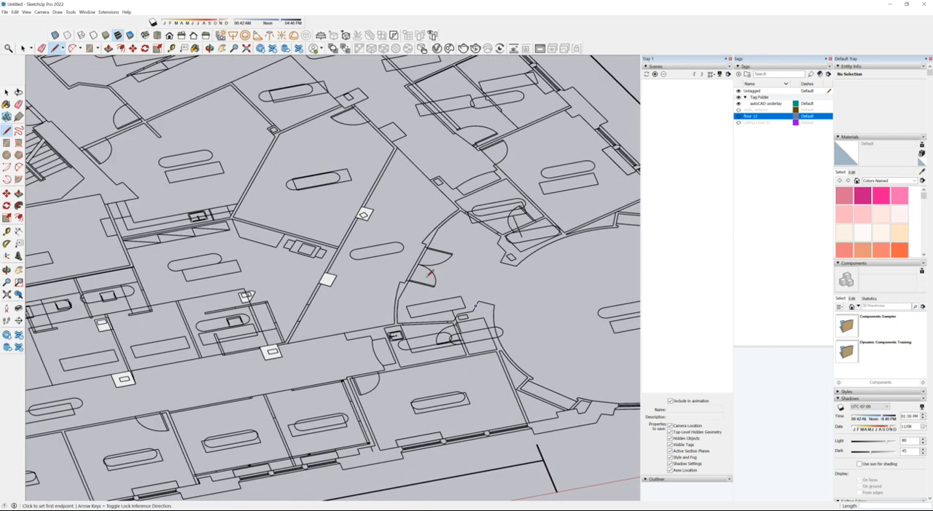
{"action": "scroll", "coordinate": [300, 216], "scroll_direction": "down", "scroll_amount": 1}
{"action": "scroll", "coordinate": [517, 269], "scroll_direction": "up", "scroll_amount": 3}
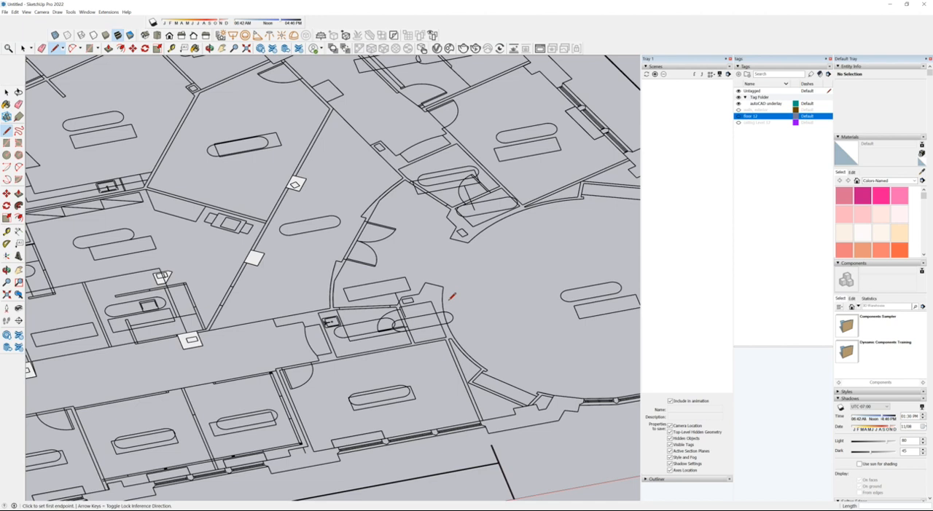
{"action": "scroll", "coordinate": [414, 318], "scroll_direction": "up", "scroll_amount": 2}
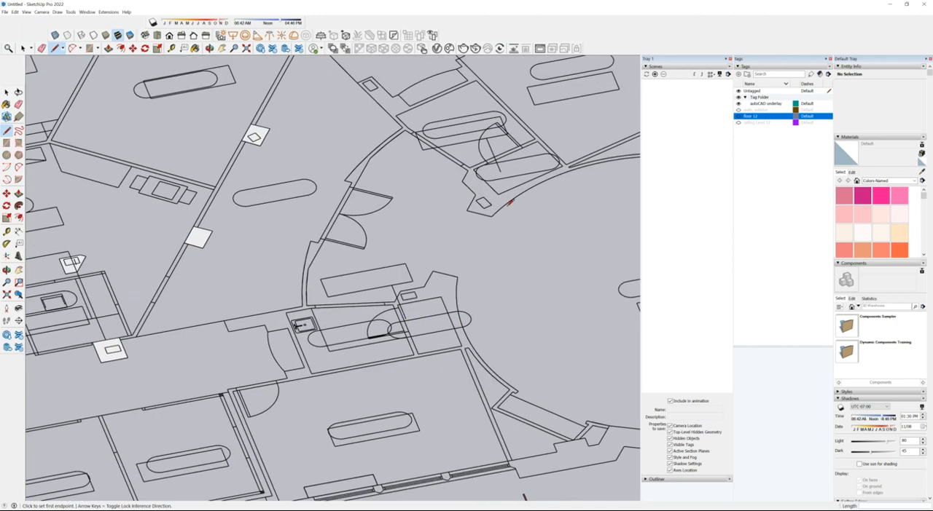
{"action": "scroll", "coordinate": [420, 298], "scroll_direction": "up", "scroll_amount": 2}
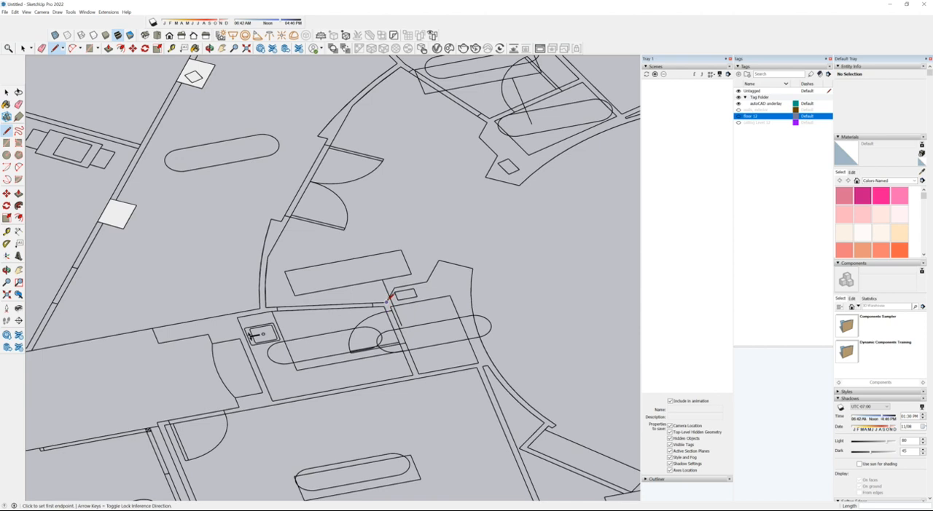
Step: Trace the lower irregular column outline beside the large round room with lines to form a closed face
{"action": "left_click", "coordinate": [394, 287]}
{"action": "left_click", "coordinate": [428, 281]}
{"action": "left_click", "coordinate": [437, 260]}
{"action": "left_click", "coordinate": [472, 269]}
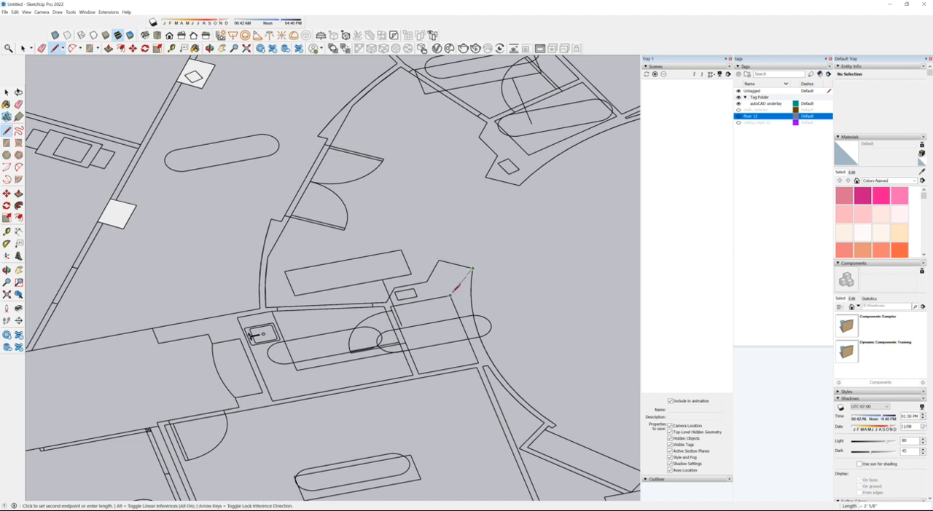
{"action": "left_click", "coordinate": [450, 296]}
{"action": "left_click", "coordinate": [388, 302]}
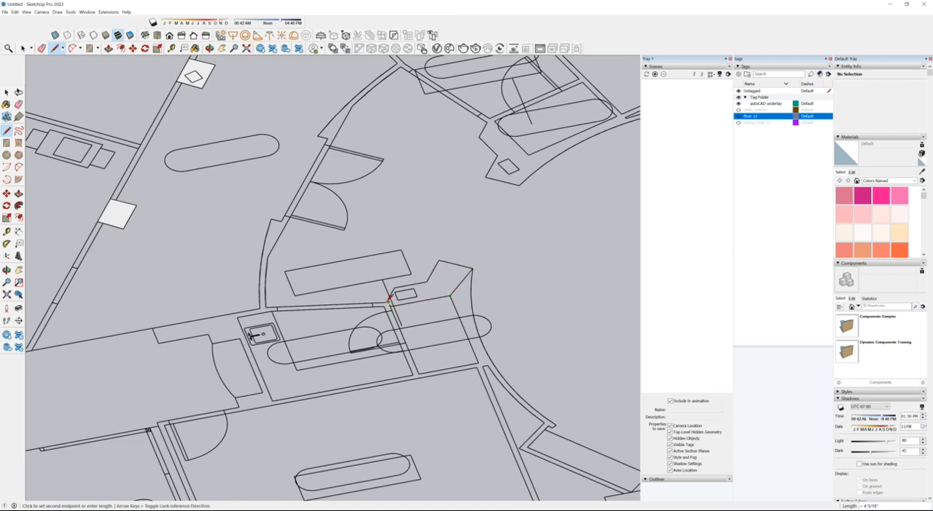
{"action": "scroll", "coordinate": [389, 299], "scroll_direction": "up", "scroll_amount": 4}
{"action": "left_click", "coordinate": [387, 292]}
{"action": "scroll", "coordinate": [332, 357], "scroll_direction": "down", "scroll_amount": 4}
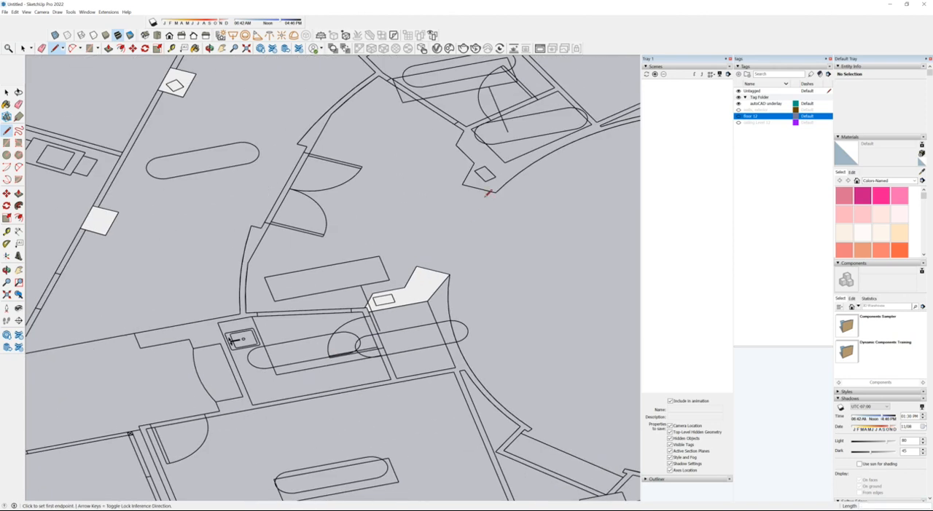
Step: Trace the upper irregular column outline beside the round room as a closed face, its angled end edge about 2' long
{"action": "scroll", "coordinate": [466, 125], "scroll_direction": "up", "scroll_amount": 3}
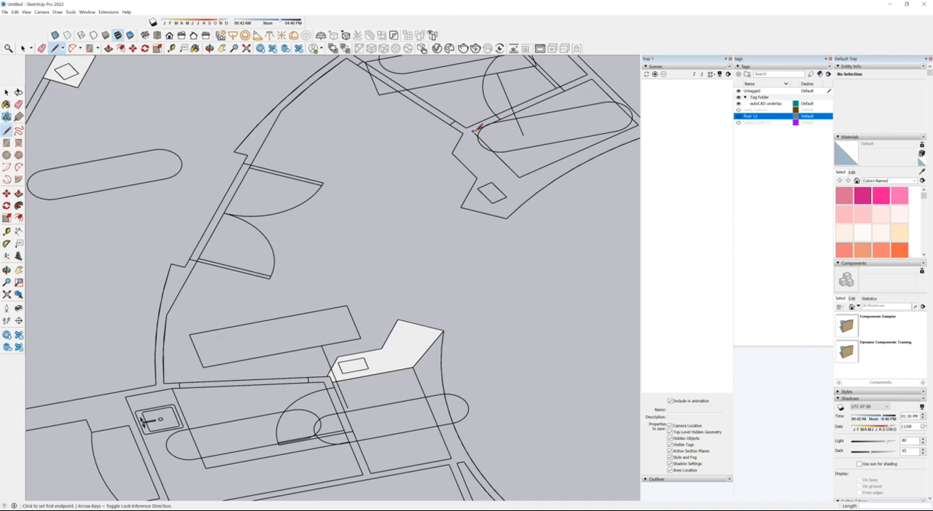
{"action": "left_click", "coordinate": [474, 131]}
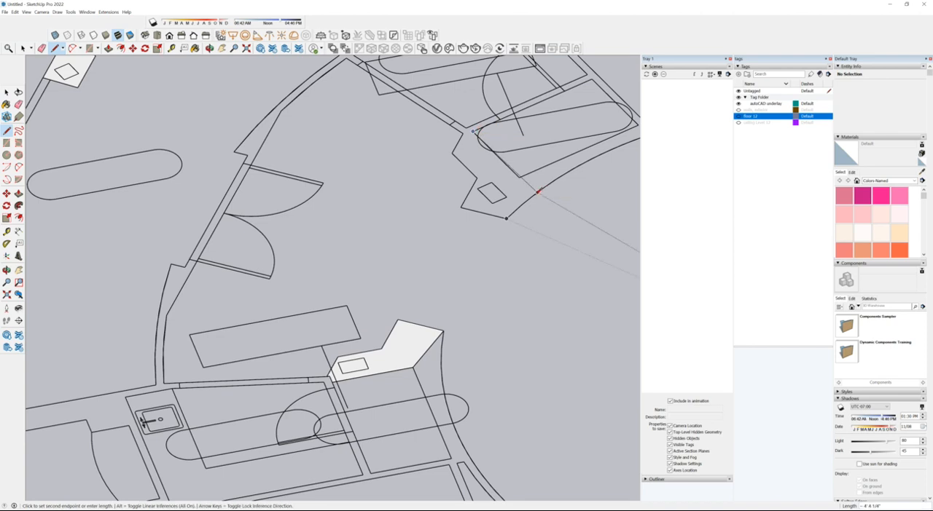
{"action": "left_click", "coordinate": [520, 178]}
{"action": "left_click", "coordinate": [536, 193]}
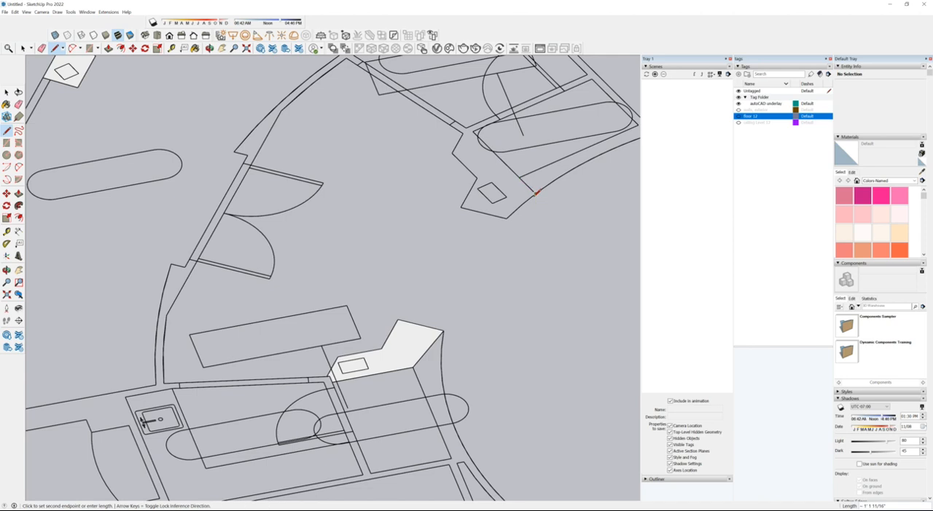
{"action": "left_click", "coordinate": [508, 216]}
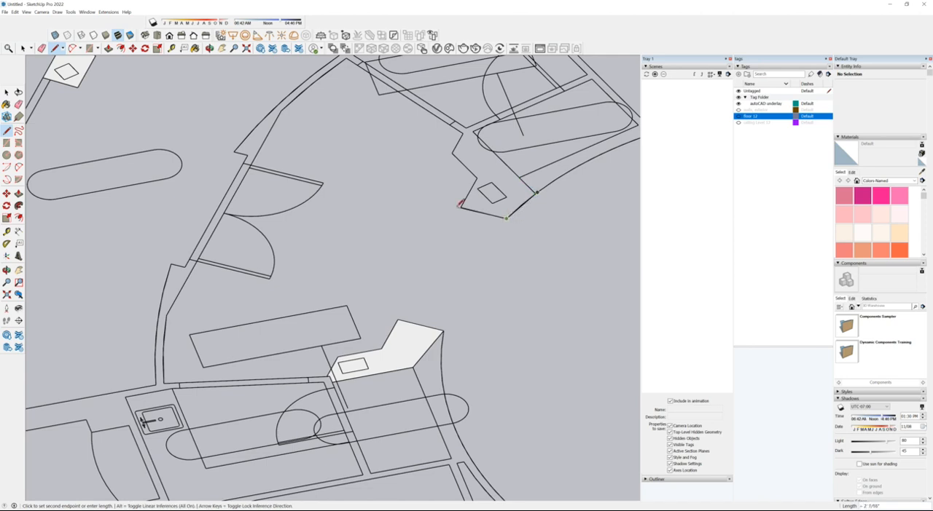
{"action": "left_click", "coordinate": [462, 207]}
{"action": "left_click", "coordinate": [453, 153]}
{"action": "left_click", "coordinate": [463, 133]}
{"action": "left_click", "coordinate": [474, 131]}
{"action": "scroll", "coordinate": [470, 198], "scroll_direction": "down", "scroll_amount": 6}
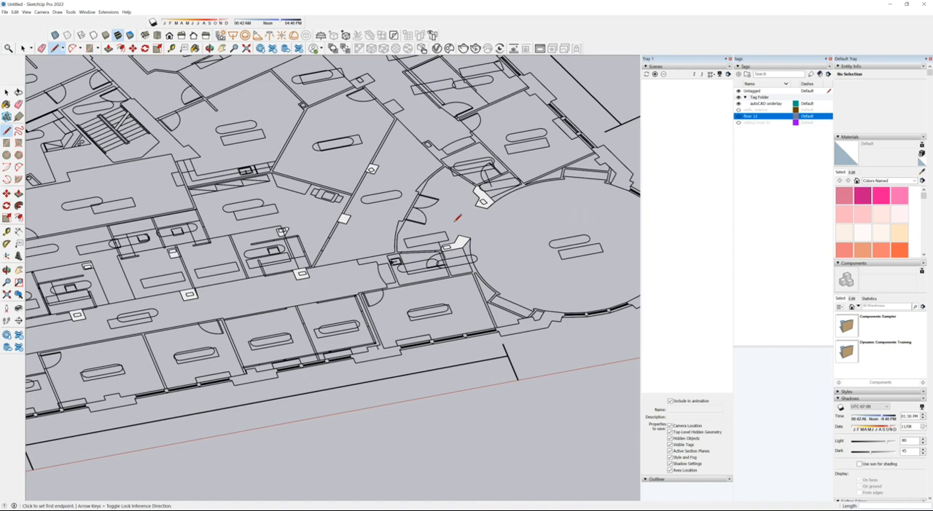
Step: Trace the rectangular column outline on the diagonal wall above the double doors with lines to form a closed face
{"action": "scroll", "coordinate": [412, 115], "scroll_direction": "up", "scroll_amount": 4}
{"action": "left_click", "coordinate": [434, 160]}
{"action": "left_click", "coordinate": [447, 154]}
{"action": "left_click", "coordinate": [452, 179]}
{"action": "key", "text": "Escape"}
{"action": "scroll", "coordinate": [437, 157], "scroll_direction": "down", "scroll_amount": 3}
Step: Trace the large rectangular column outline at the upper end of the same diagonal wall, its short side about 2' long
{"action": "scroll", "coordinate": [408, 154], "scroll_direction": "up", "scroll_amount": 5}
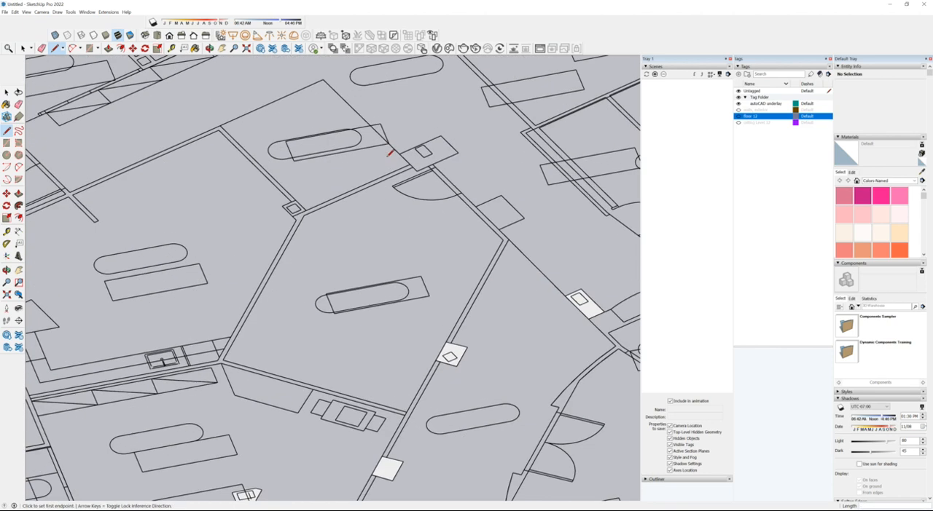
{"action": "left_click", "coordinate": [399, 153]}
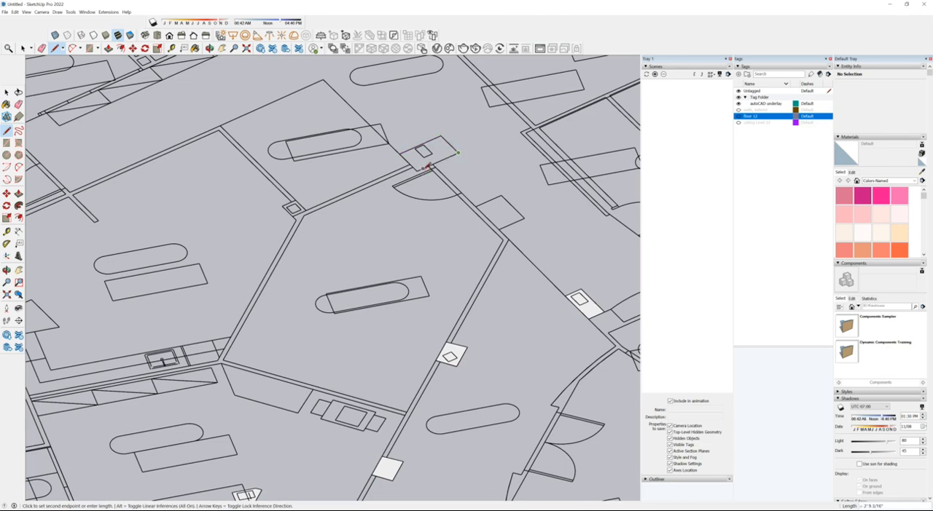
{"action": "key", "text": "Escape"}
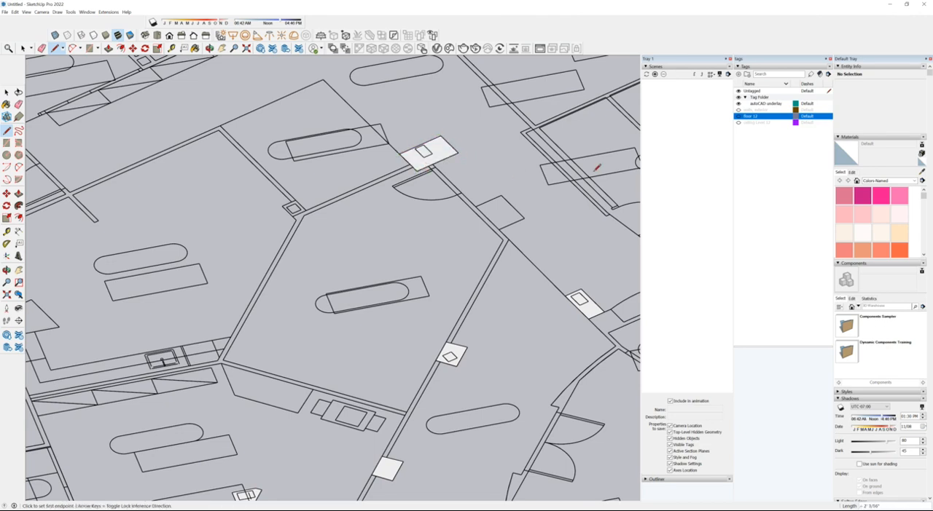
{"action": "scroll", "coordinate": [530, 184], "scroll_direction": "down", "scroll_amount": 2}
{"action": "scroll", "coordinate": [412, 214], "scroll_direction": "down", "scroll_amount": 1}
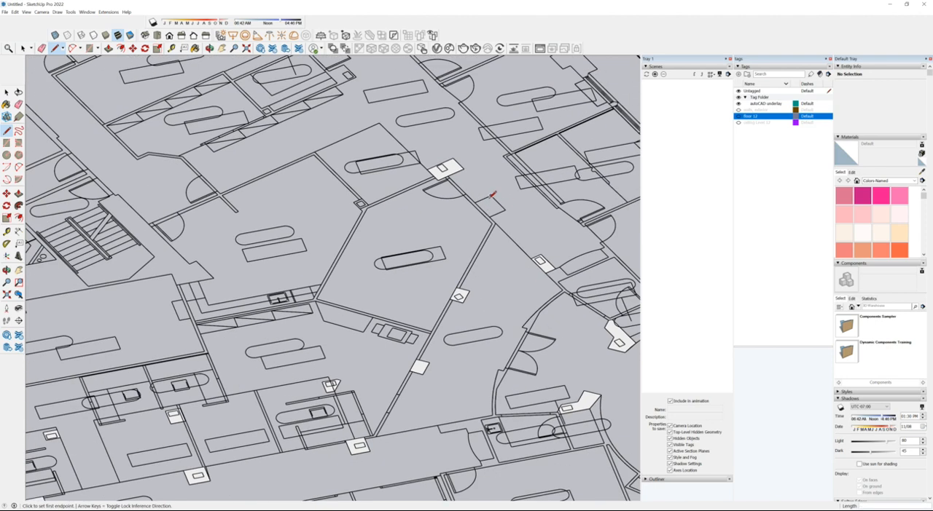
Step: Trace the small column outline at the junction of the three room walls with lines to form a closed face
{"action": "scroll", "coordinate": [348, 203], "scroll_direction": "up", "scroll_amount": 4}
{"action": "left_click", "coordinate": [352, 202]}
{"action": "left_click", "coordinate": [376, 192]}
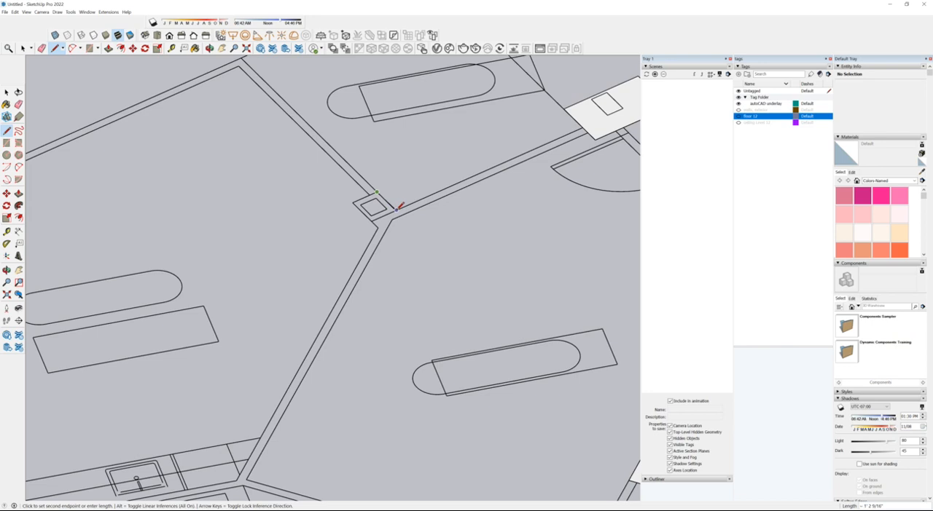
{"action": "scroll", "coordinate": [398, 197], "scroll_direction": "up", "scroll_amount": 3}
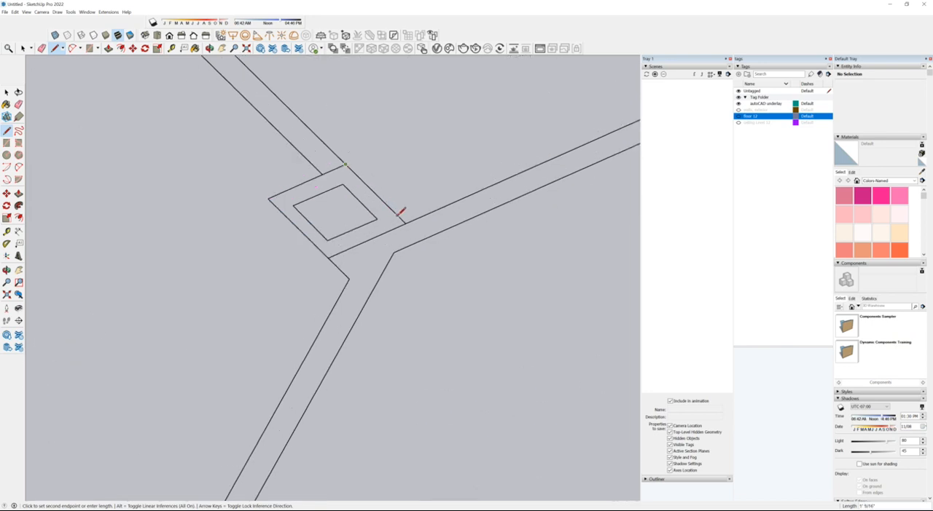
{"action": "left_click", "coordinate": [407, 222]}
{"action": "left_click", "coordinate": [328, 257]}
{"action": "left_click", "coordinate": [268, 196]}
{"action": "scroll", "coordinate": [481, 128], "scroll_direction": "down", "scroll_amount": 5}
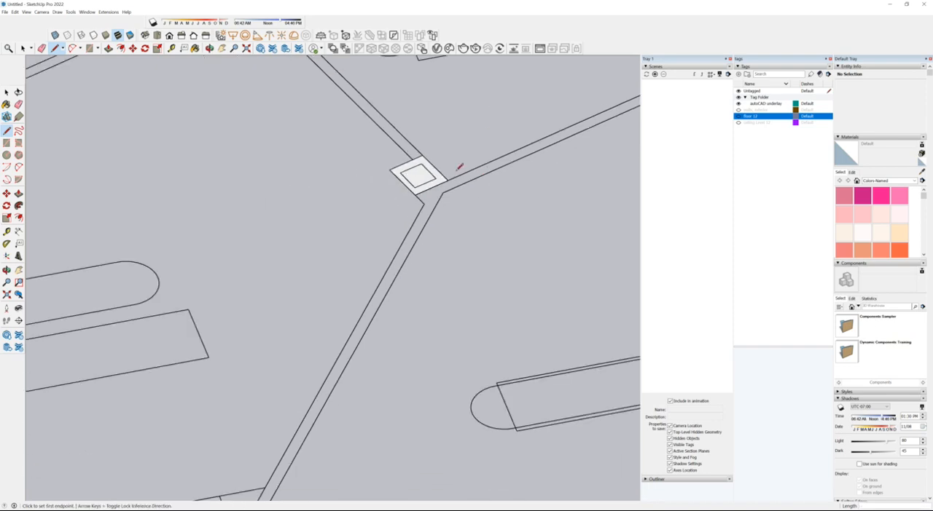
Step: Examine the wing and the rest of the floor plan to check which column outlines are traced
{"action": "scroll", "coordinate": [437, 178], "scroll_direction": "down", "scroll_amount": 5}
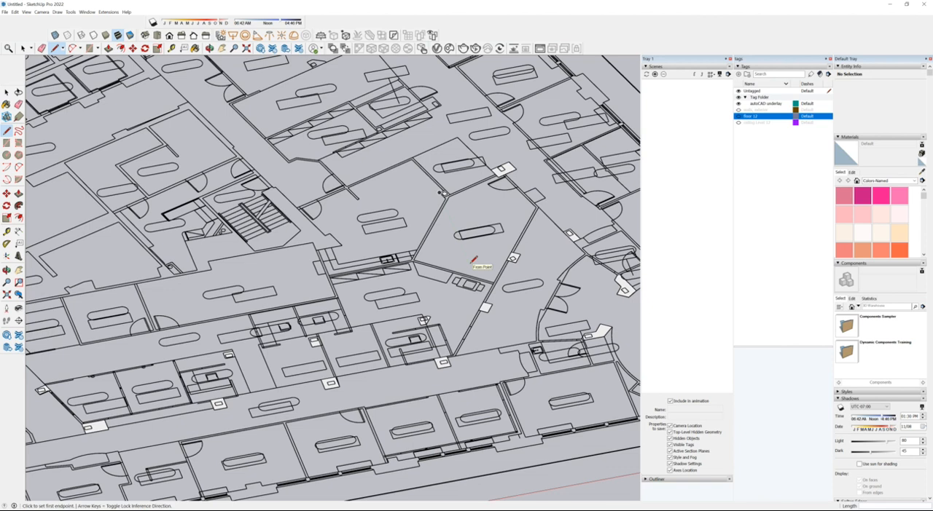
{"action": "scroll", "coordinate": [457, 238], "scroll_direction": "down", "scroll_amount": 8}
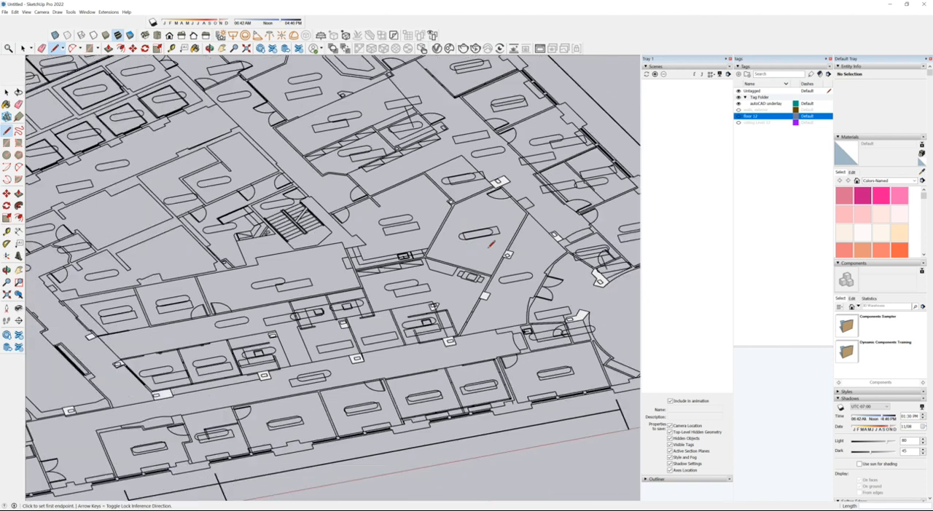
{"action": "scroll", "coordinate": [351, 366], "scroll_direction": "up", "scroll_amount": 4}
{"action": "scroll", "coordinate": [373, 357], "scroll_direction": "down", "scroll_amount": 3}
{"action": "scroll", "coordinate": [240, 375], "scroll_direction": "up", "scroll_amount": 4}
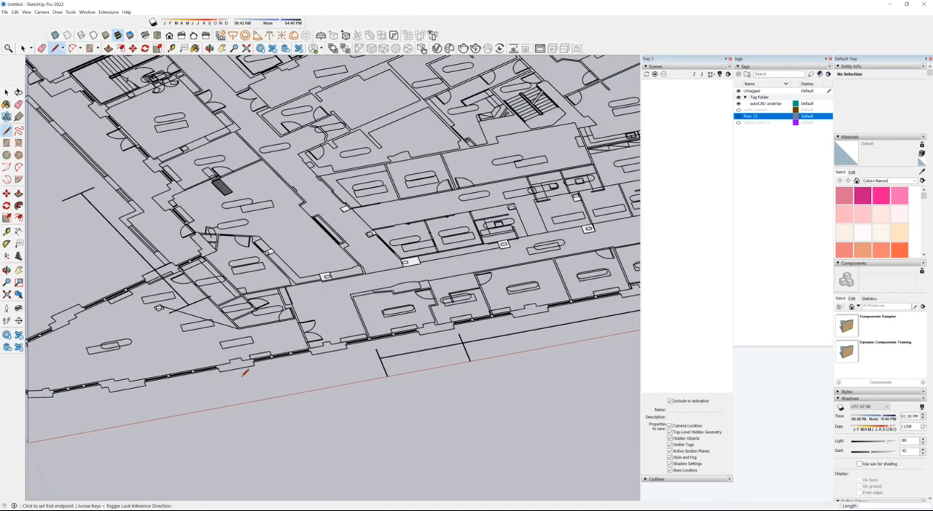
{"action": "scroll", "coordinate": [245, 373], "scroll_direction": "down", "scroll_amount": 2}
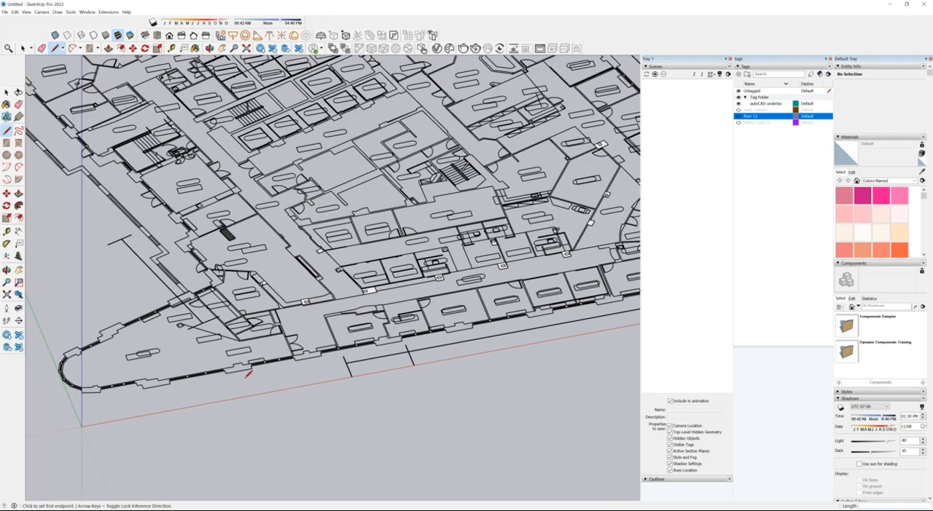
{"action": "scroll", "coordinate": [247, 374], "scroll_direction": "down", "scroll_amount": 3}
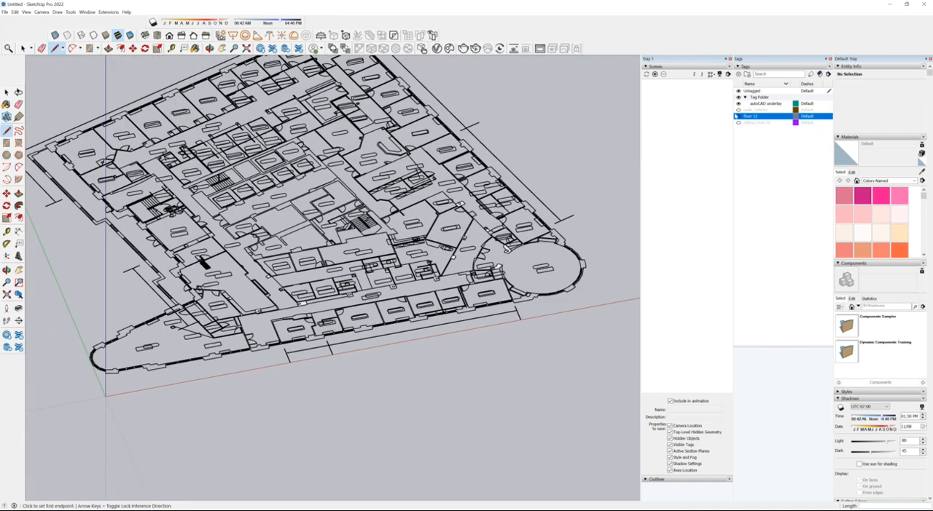
Step: Hide the autoCAD underlay tag and select all the traced column faces
{"action": "left_click", "coordinate": [738, 104]}
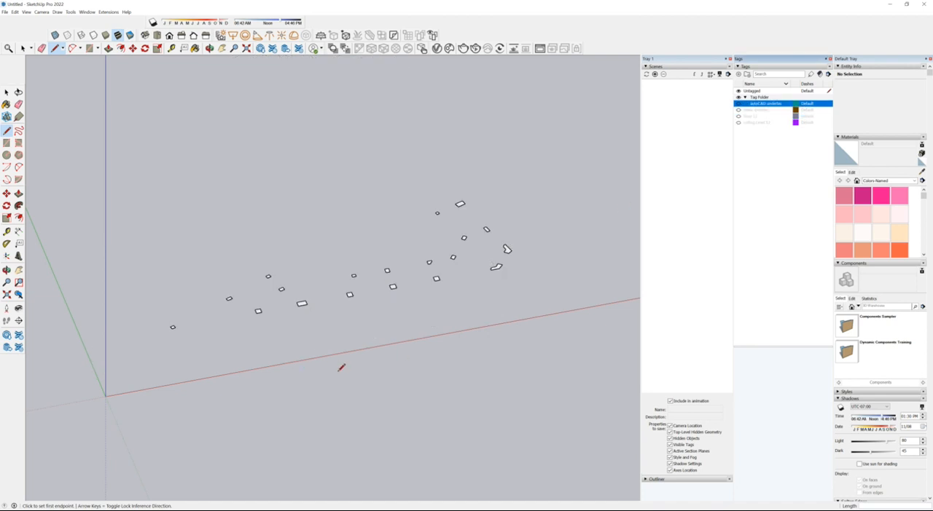
{"action": "left_click", "coordinate": [6, 92]}
{"action": "scroll", "coordinate": [326, 240], "scroll_direction": "down", "scroll_amount": 2}
{"action": "left_click_drag", "start_coordinate": [142, 146], "coordinate": [510, 344]}
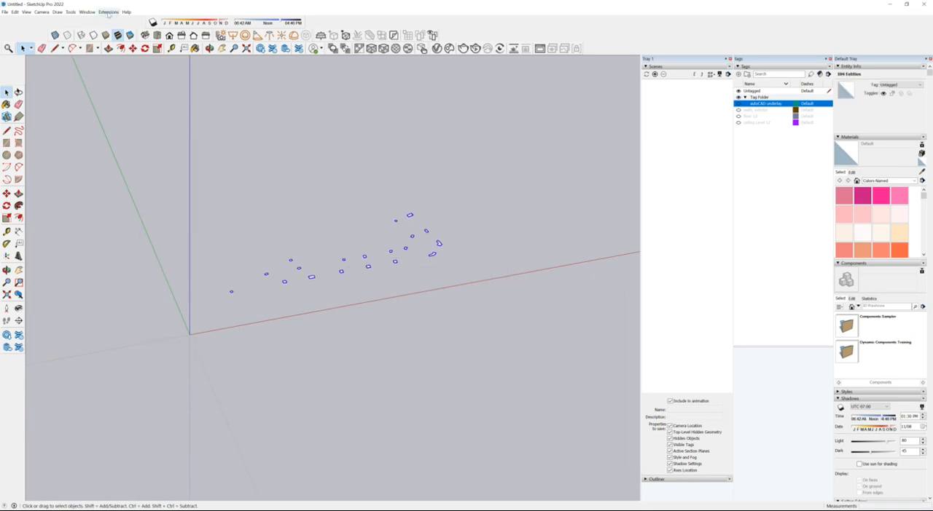
Step: Push/Pull the large rectangular column face farthest from the red axis up 12'
{"action": "left_click", "coordinate": [108, 48]}
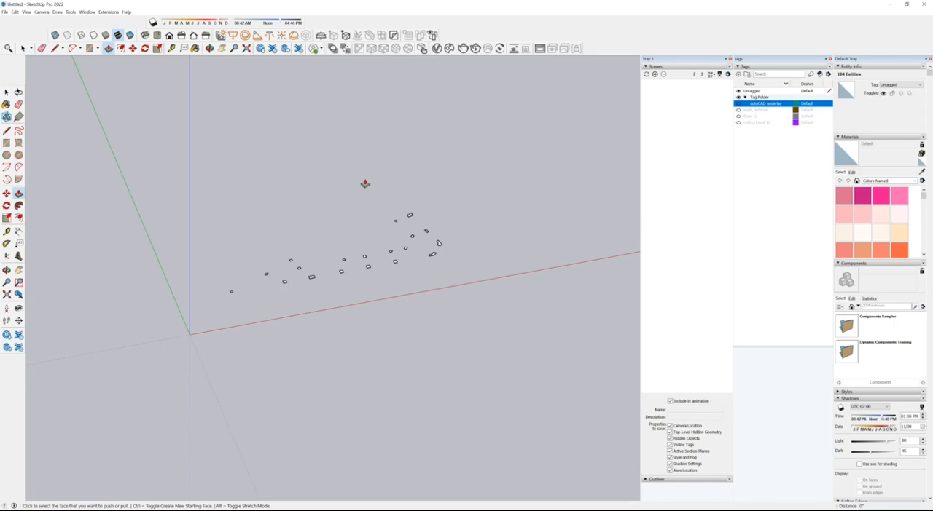
{"action": "scroll", "coordinate": [408, 207], "scroll_direction": "up", "scroll_amount": 2}
{"action": "left_click", "coordinate": [362, 192]}
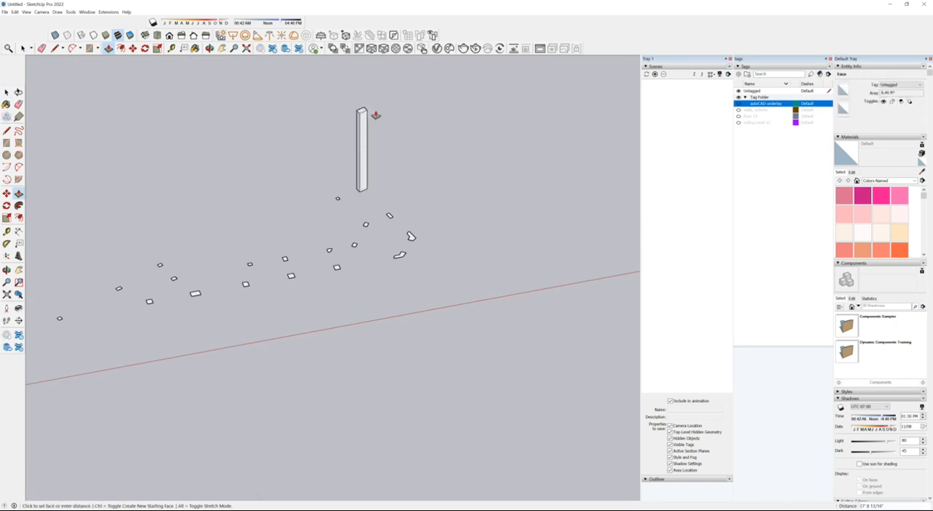
{"action": "type", "text": "12"}
{"action": "key", "text": "Return"}
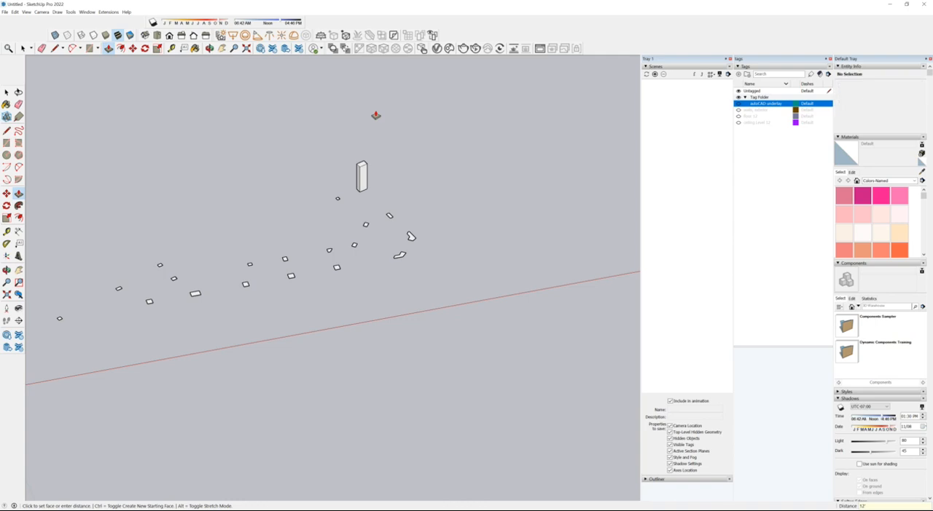
Step: Extrude the diagonal wall's rectangular column and the two irregular round-room columns by the same 12'
{"action": "scroll", "coordinate": [372, 222], "scroll_direction": "up", "scroll_amount": 5}
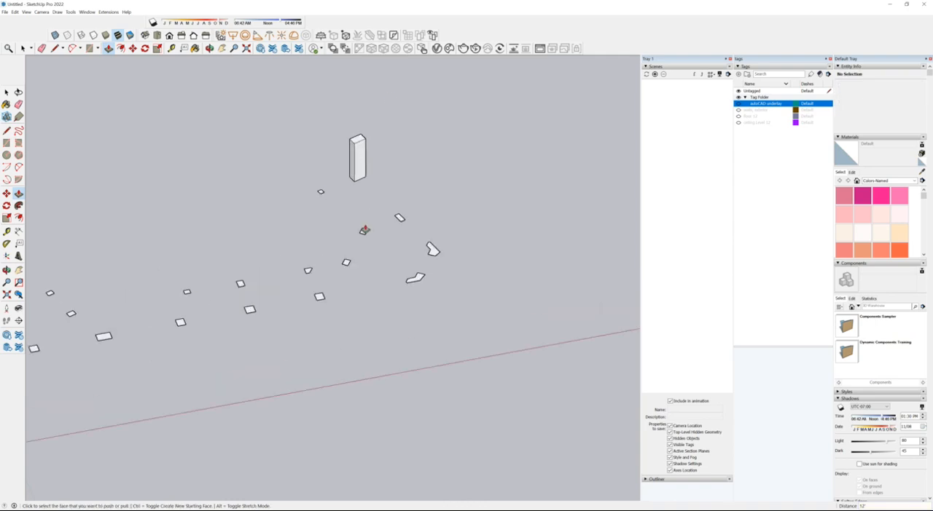
{"action": "left_click", "coordinate": [398, 218]}
{"action": "left_click", "coordinate": [398, 219]}
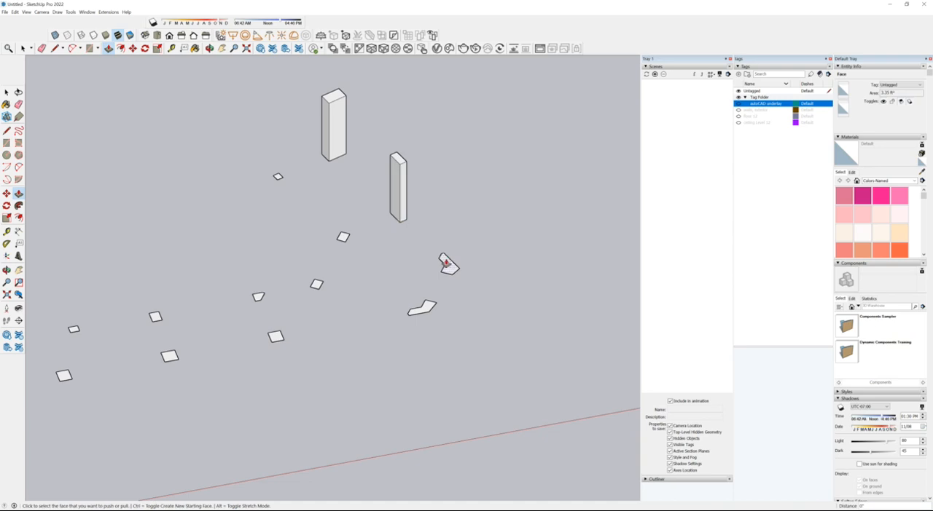
{"action": "double_click", "coordinate": [448, 267]}
{"action": "double_click", "coordinate": [424, 309]}
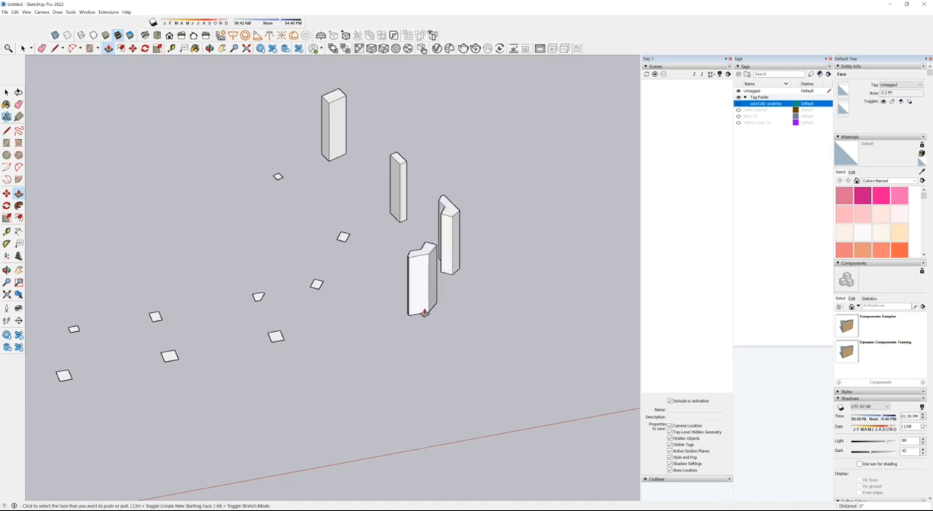
Step: Extrude the two slanted-wall columns and the small wall-junction column by the same 12'
{"action": "double_click", "coordinate": [342, 239]}
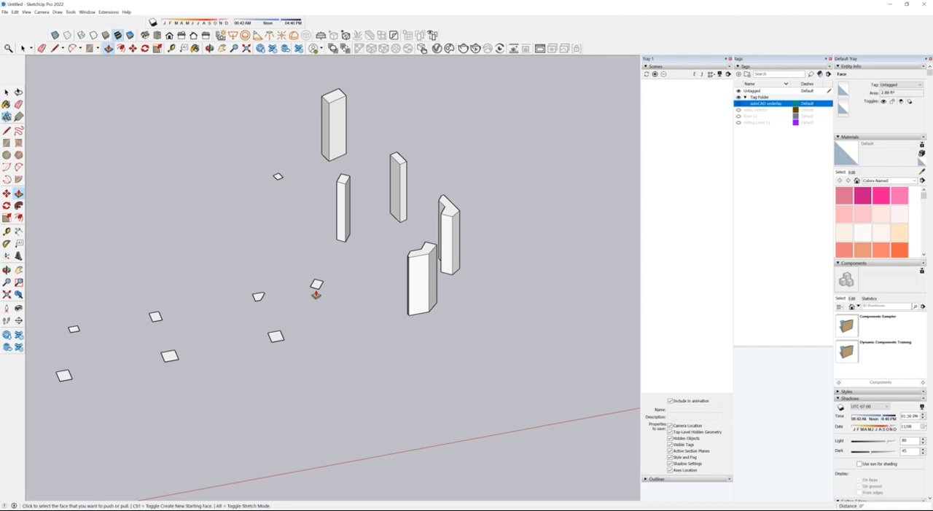
{"action": "double_click", "coordinate": [316, 284]}
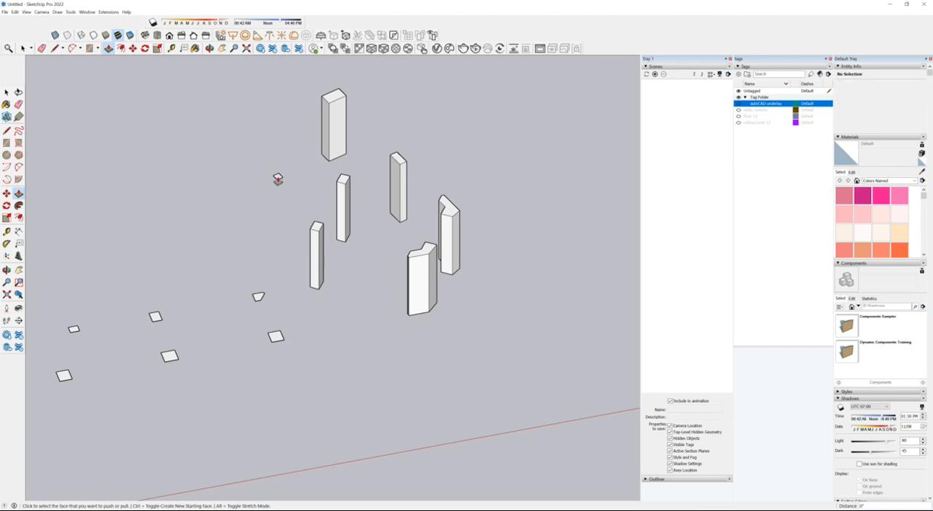
{"action": "left_click", "coordinate": [278, 178]}
{"action": "double_click", "coordinate": [278, 179]}
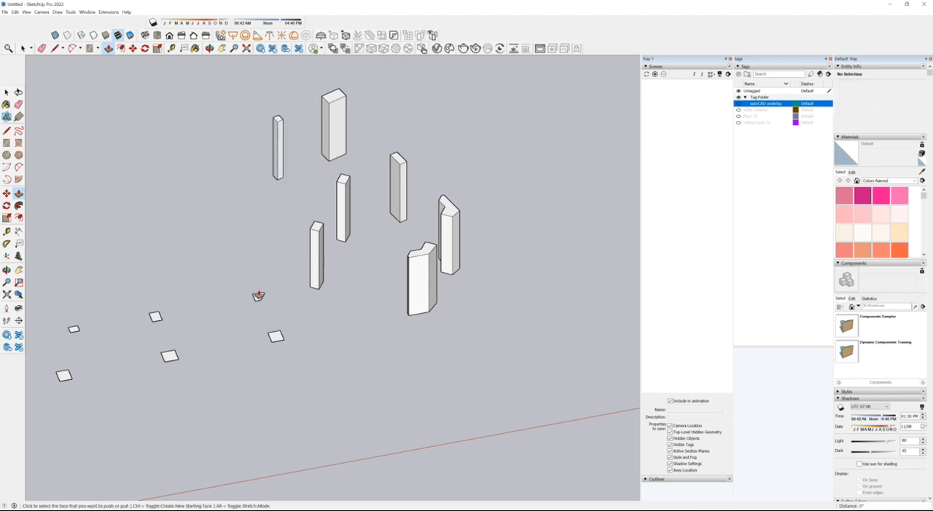
Step: Repeat the 12' extrusion on the small irregular column face and the square column face in front of it
{"action": "left_click", "coordinate": [258, 297]}
{"action": "double_click", "coordinate": [258, 297]}
{"action": "left_click", "coordinate": [274, 338]}
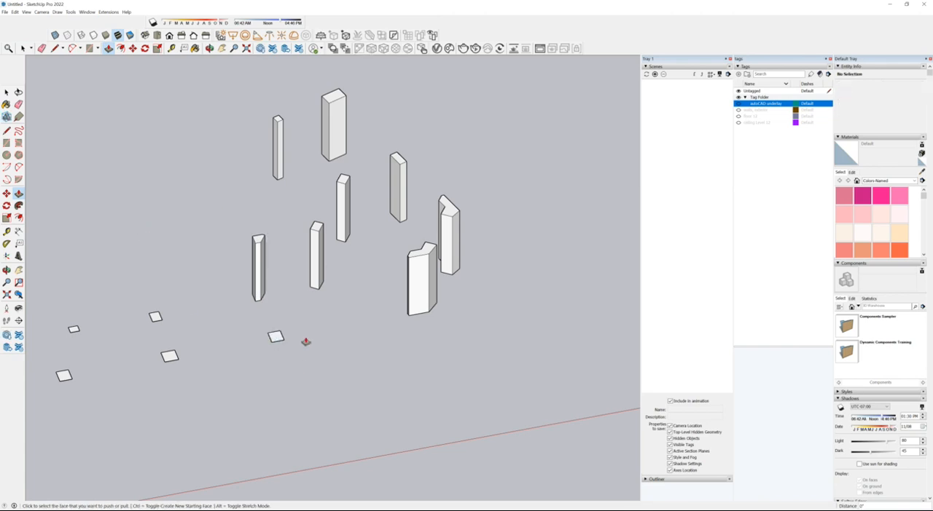
{"action": "double_click", "coordinate": [275, 337]}
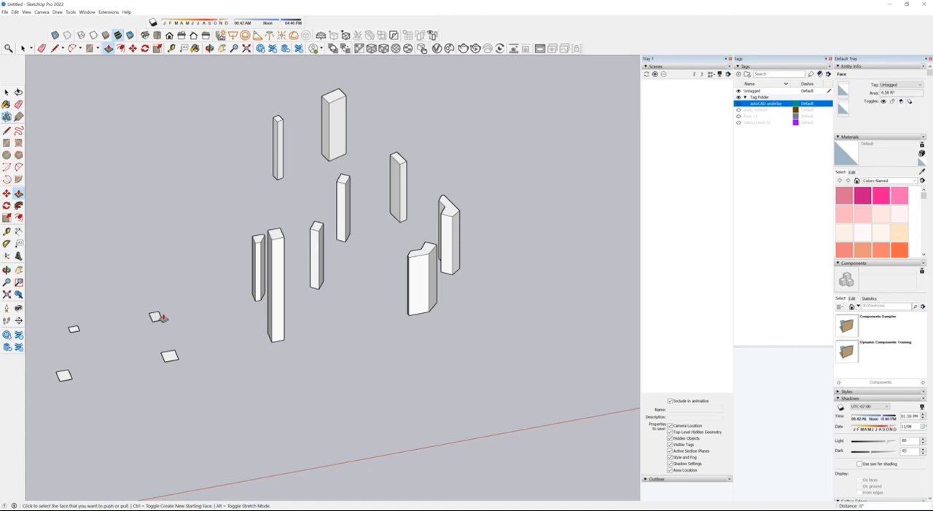
Step: Repeat the 12' extrusion on the next pair of column faces and the following square one along the front row
{"action": "double_click", "coordinate": [156, 318]}
{"action": "double_click", "coordinate": [170, 357]}
{"action": "scroll", "coordinate": [502, 241], "scroll_direction": "down", "scroll_amount": 2}
{"action": "scroll", "coordinate": [196, 335], "scroll_direction": "up", "scroll_amount": 3}
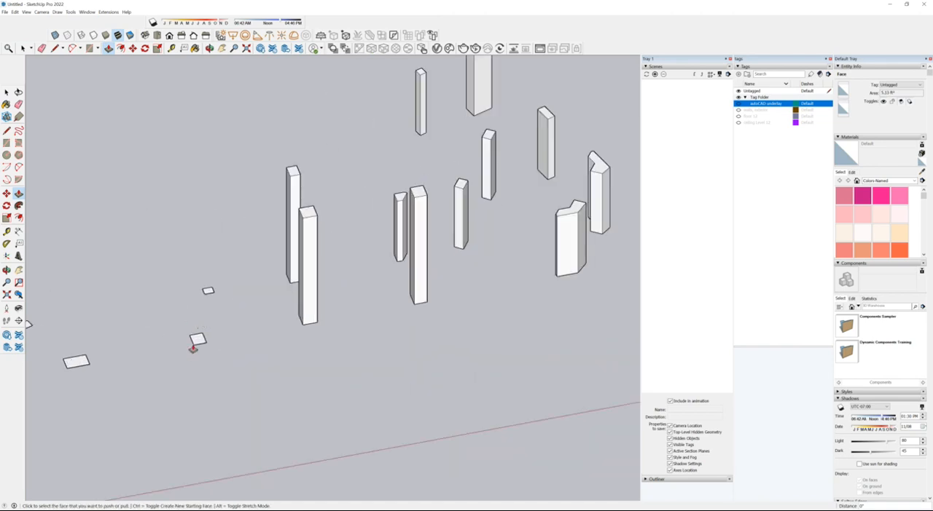
{"action": "double_click", "coordinate": [198, 344]}
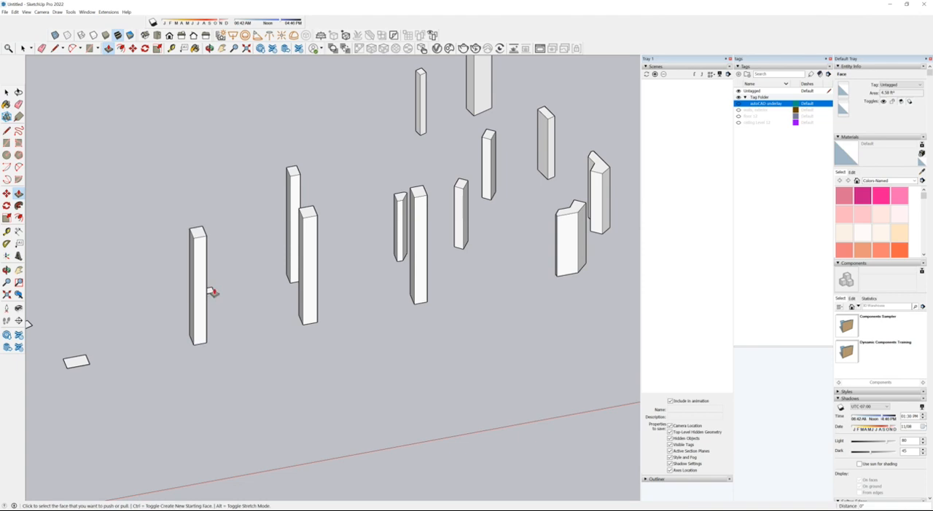
Step: Repeat the 12' extrusion on the small column face behind the front row and the neighbouring wide rectangular face
{"action": "scroll", "coordinate": [210, 293], "scroll_direction": "up", "scroll_amount": 3}
{"action": "left_click", "coordinate": [206, 295]}
{"action": "left_click", "coordinate": [206, 294]}
{"action": "scroll", "coordinate": [466, 259], "scroll_direction": "down", "scroll_amount": 4}
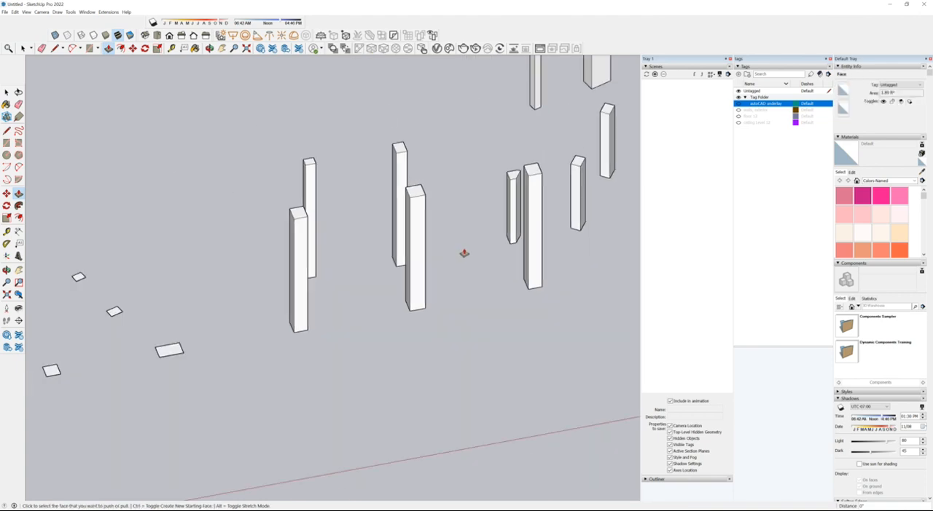
{"action": "double_click", "coordinate": [243, 325]}
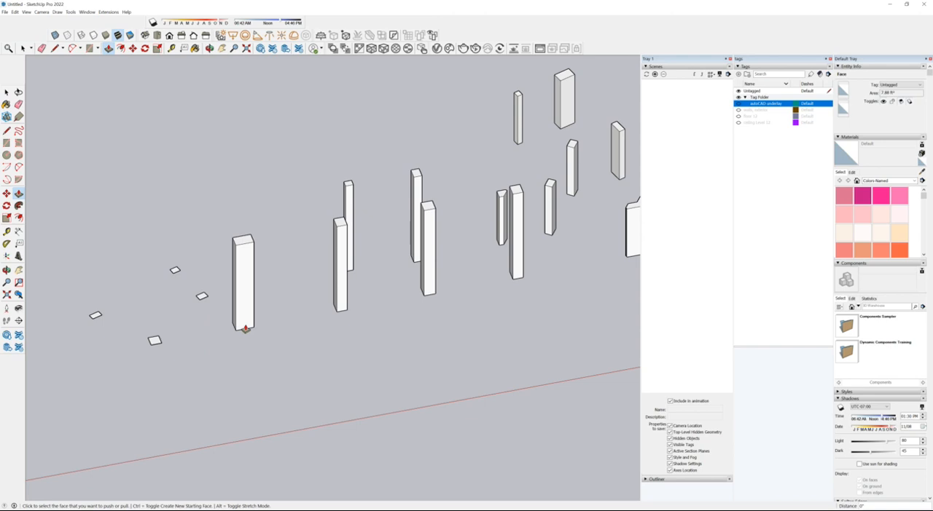
Step: Repeat the 12' extrusion on the four small column faces beyond the wide rectangular column
{"action": "double_click", "coordinate": [201, 298]}
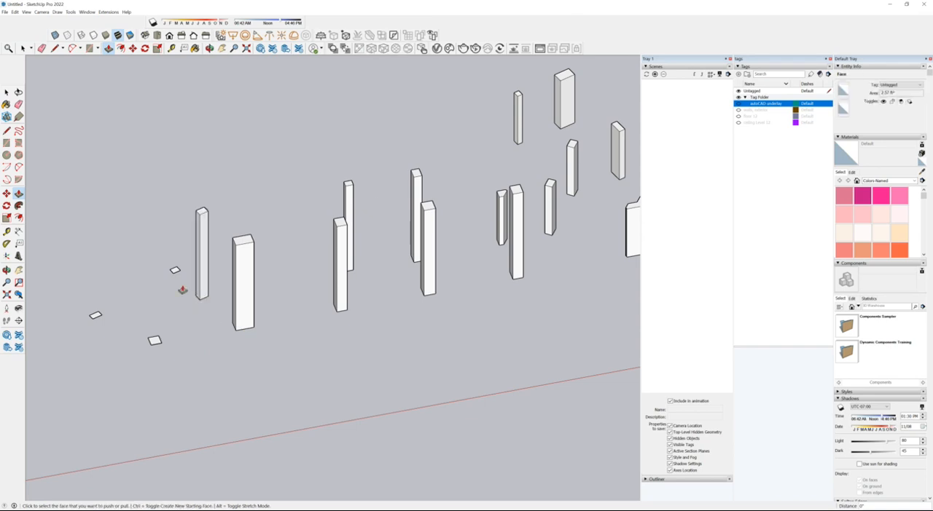
{"action": "left_click", "coordinate": [175, 272]}
{"action": "left_click", "coordinate": [174, 272]}
{"action": "double_click", "coordinate": [95, 315]}
{"action": "double_click", "coordinate": [154, 341]}
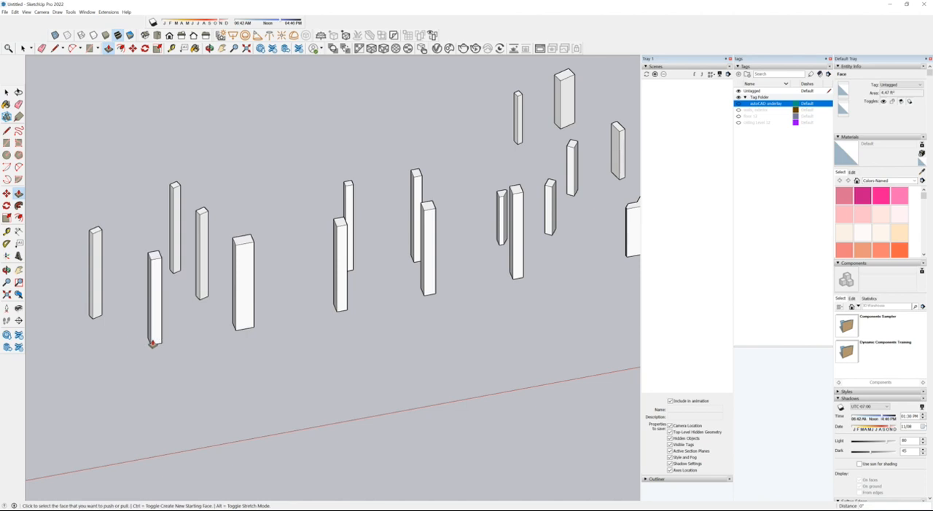
Step: Extrude the last isolated column face near the model origin by the same 12'
{"action": "scroll", "coordinate": [482, 256], "scroll_direction": "down", "scroll_amount": 3}
{"action": "scroll", "coordinate": [480, 261], "scroll_direction": "down", "scroll_amount": 2}
{"action": "scroll", "coordinate": [198, 327], "scroll_direction": "up", "scroll_amount": 3}
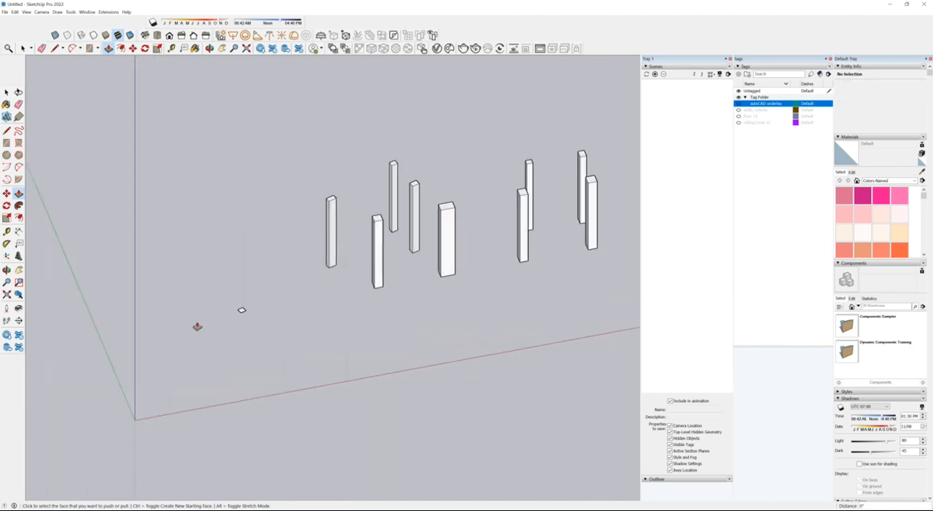
{"action": "scroll", "coordinate": [241, 313], "scroll_direction": "up", "scroll_amount": 1}
{"action": "double_click", "coordinate": [241, 315]}
{"action": "scroll", "coordinate": [182, 298], "scroll_direction": "down", "scroll_amount": 2}
{"action": "scroll", "coordinate": [54, 382], "scroll_direction": "down", "scroll_amount": 1}
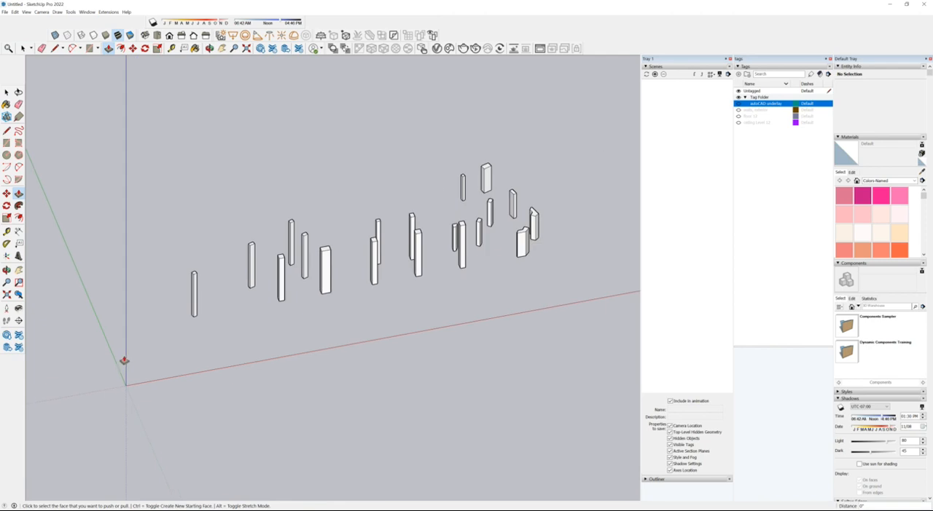
Step: Select all the extruded interior columns together
{"action": "key", "text": "space"}
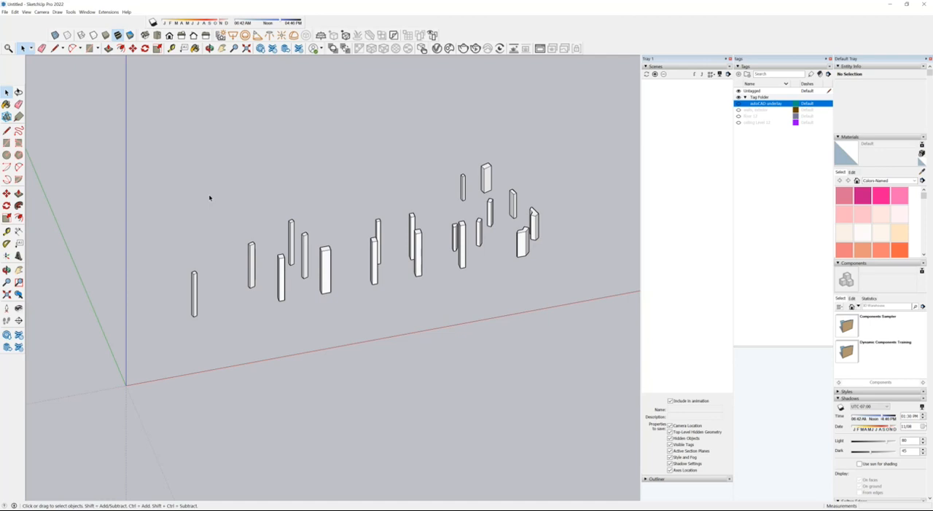
{"action": "scroll", "coordinate": [279, 164], "scroll_direction": "down", "scroll_amount": 2}
{"action": "left_click_drag", "start_coordinate": [115, 115], "coordinate": [535, 316]}
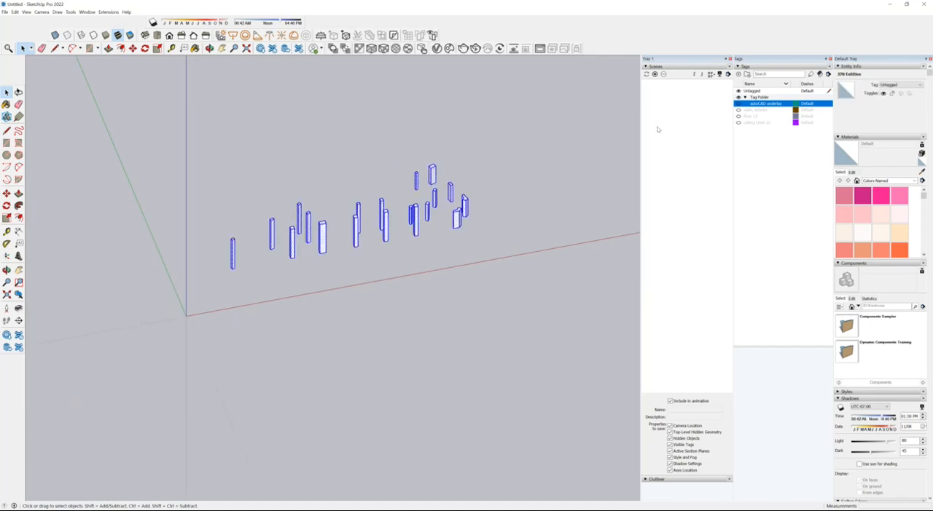
{"action": "left_click", "coordinate": [15, 12]}
{"action": "left_click", "coordinate": [86, 147]}
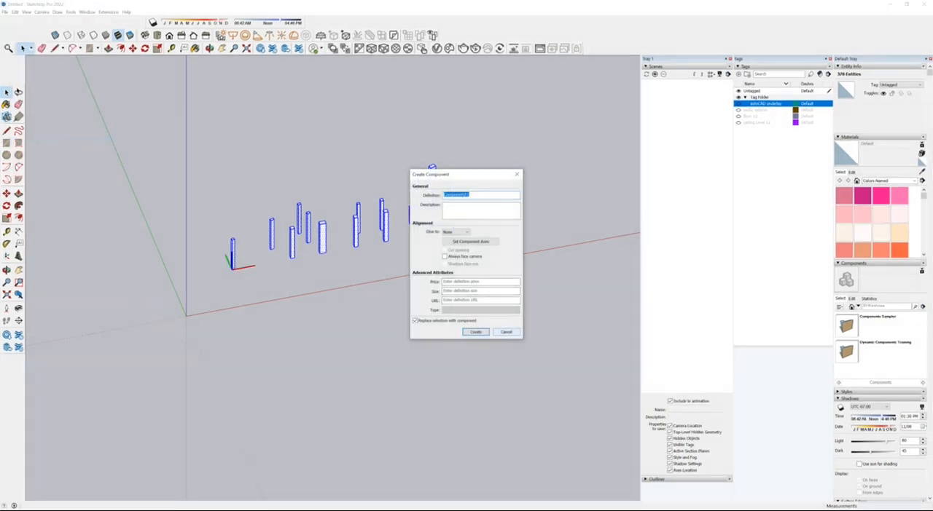
{"action": "key", "text": "Return"}
Step: Group the selected columns and add a new tag named Columns 12
{"action": "left_click", "coordinate": [14, 12]}
{"action": "left_click", "coordinate": [47, 150]}
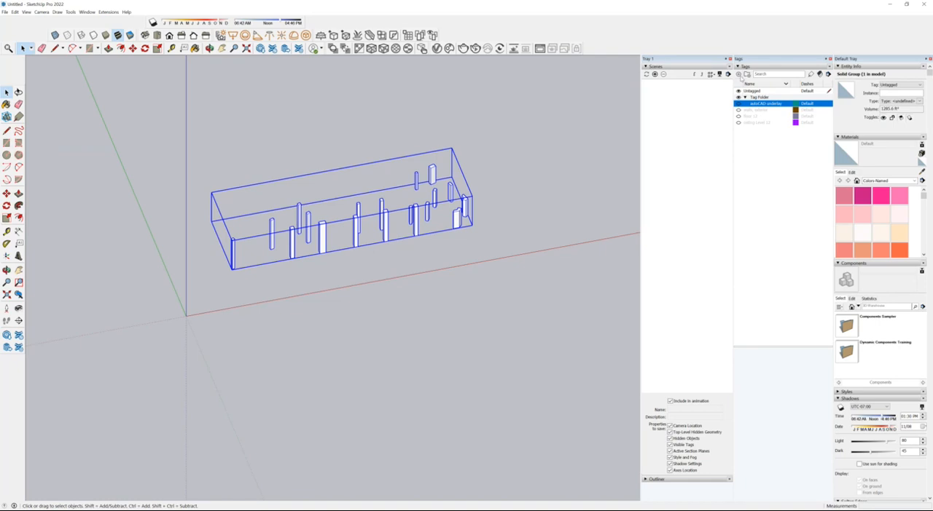
{"action": "left_click", "coordinate": [738, 74]}
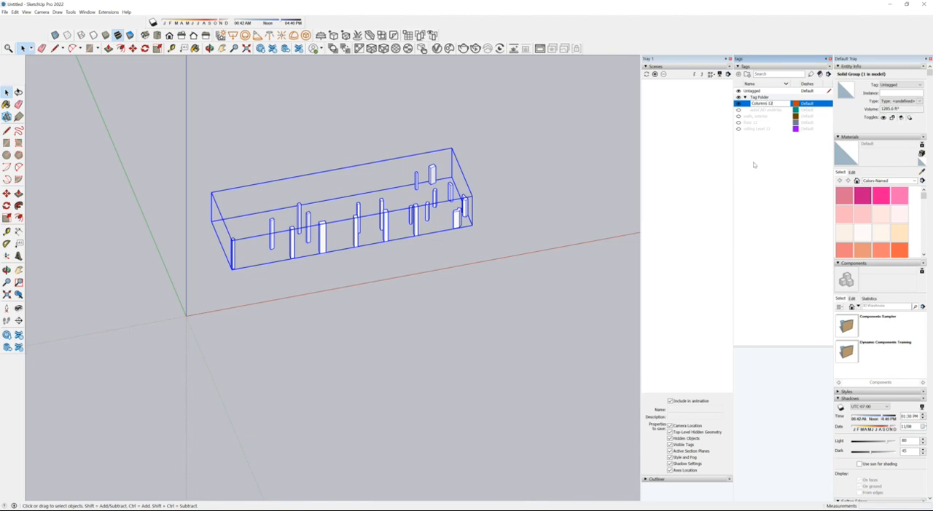
{"action": "key", "text": "Return"}
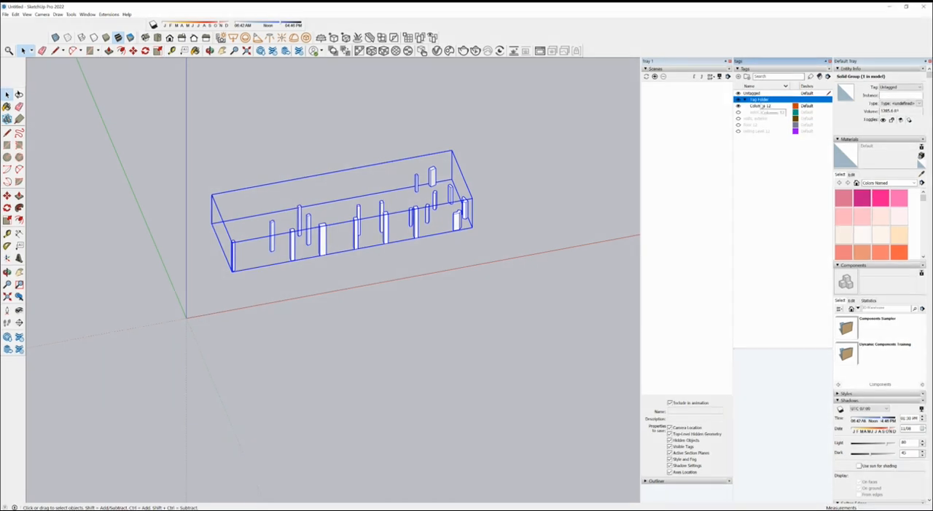
Step: Move the Columns 12 and autoCAD underlay tags out of the tag folder and delete the empty folder
{"action": "left_click", "coordinate": [762, 107]}
{"action": "left_click_drag", "start_coordinate": [762, 105], "coordinate": [759, 92]}
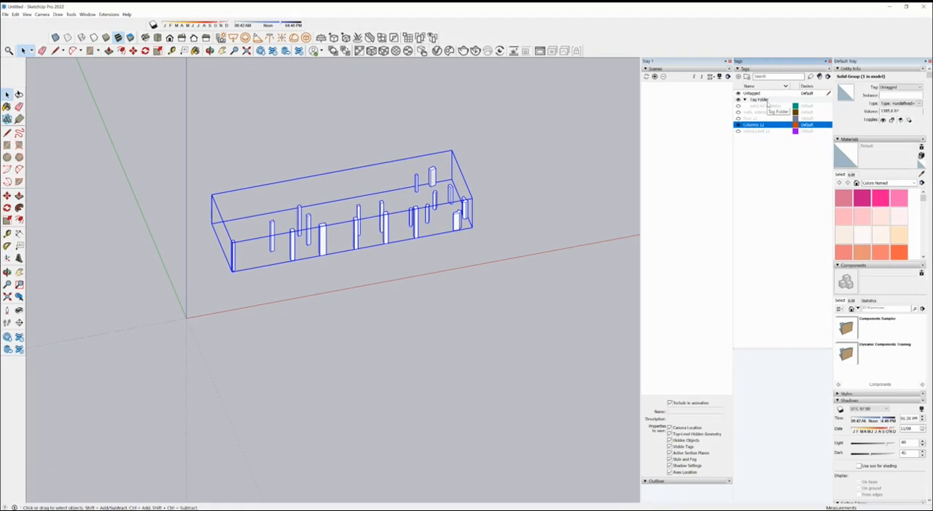
{"action": "left_click_drag", "start_coordinate": [766, 107], "coordinate": [762, 118]}
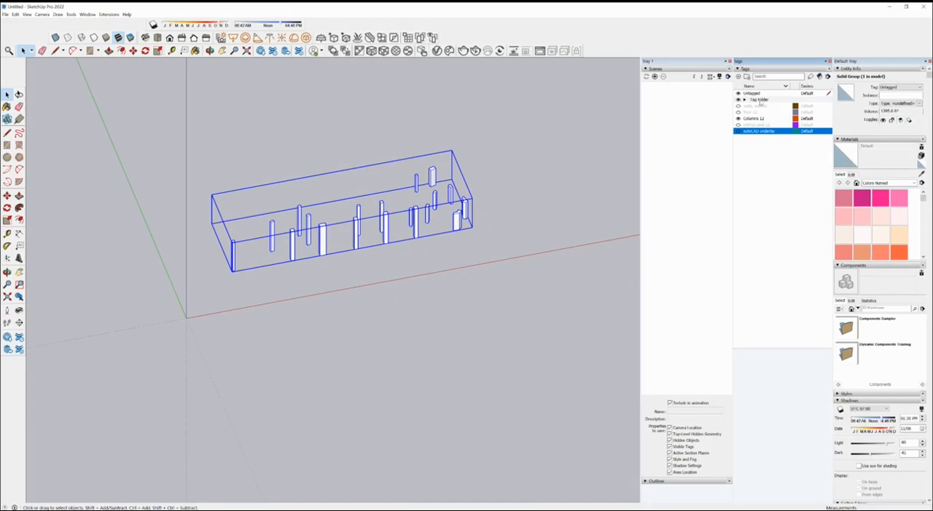
{"action": "left_click", "coordinate": [756, 97]}
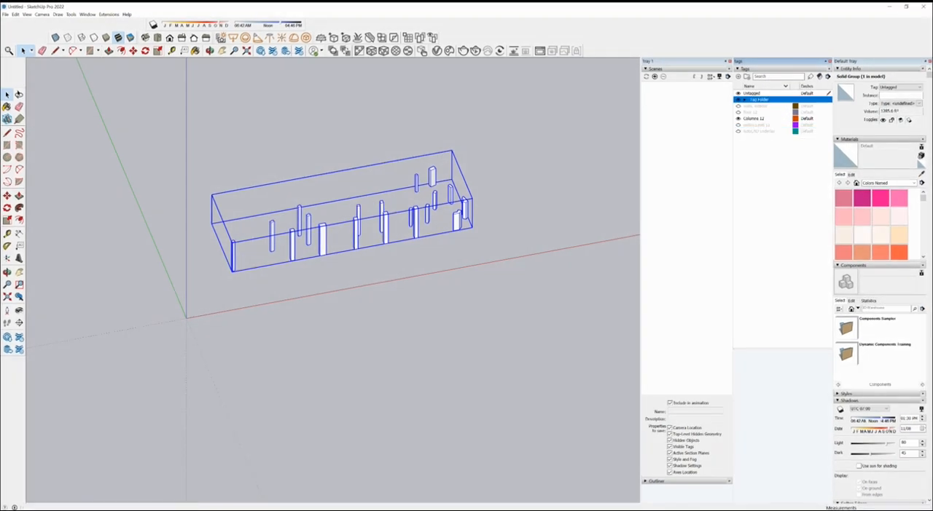
{"action": "key", "text": "Delete"}
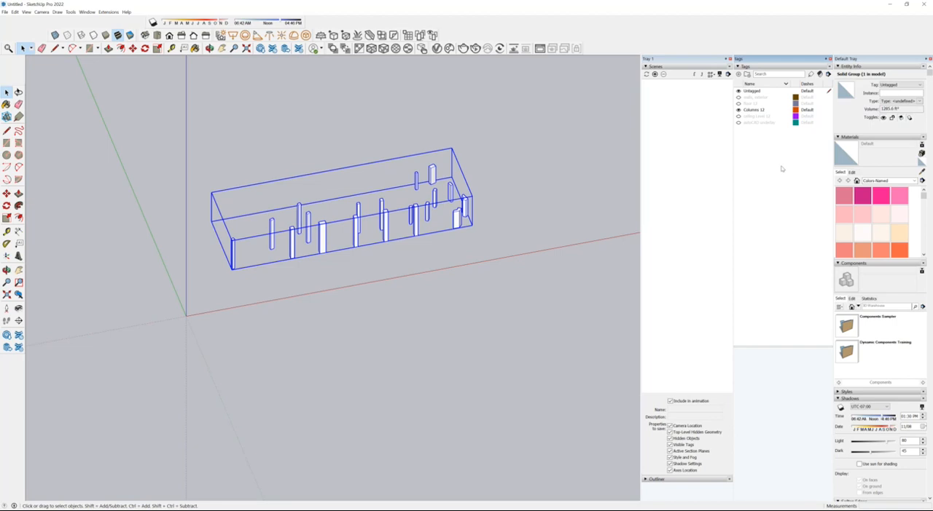
Step: Deselect the column group and make the exterior walls, floor 12 and ceiling Level 12 tags visible
{"action": "middle_click_drag", "start_coordinate": [406, 254], "coordinate": [560, 242]}
{"action": "key", "text": "space"}
{"action": "key", "text": "Delete"}
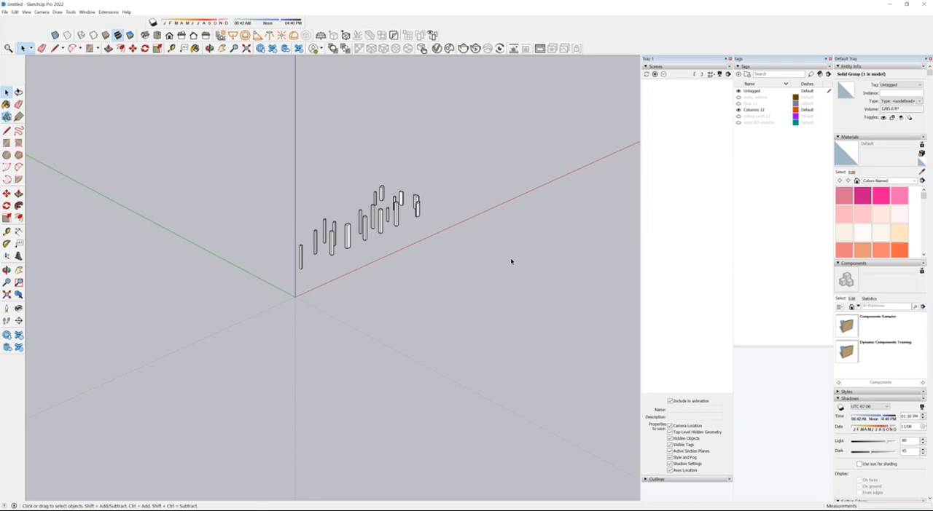
{"action": "middle_click_drag", "start_coordinate": [512, 262], "coordinate": [342, 244]}
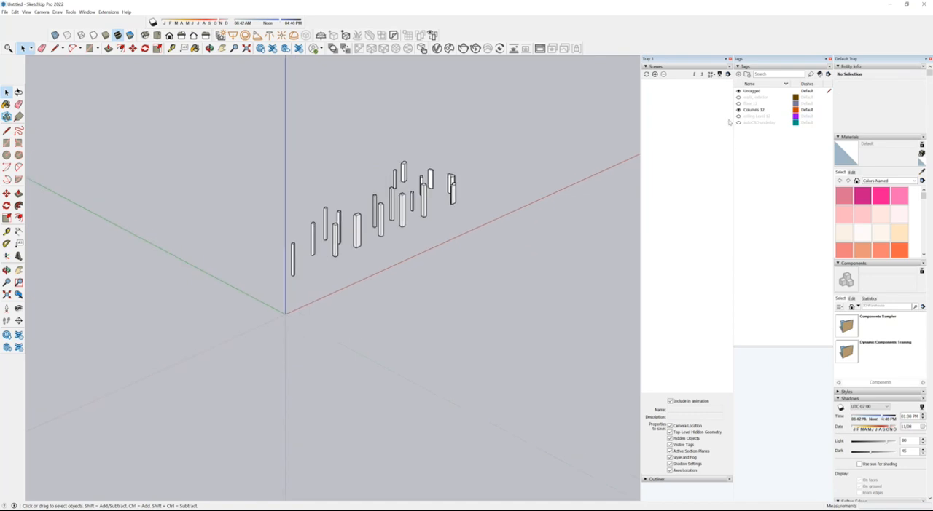
{"action": "left_click", "coordinate": [739, 97]}
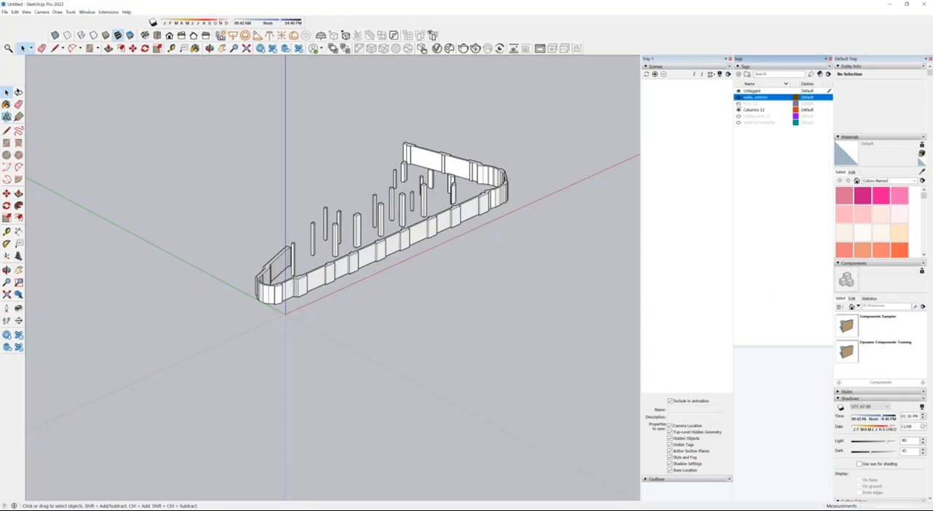
{"action": "left_click", "coordinate": [738, 103]}
{"action": "mouse_move", "coordinate": [531, 254]}
{"action": "middle_mouse_down"}
{"action": "mouse_move", "coordinate": [549, 284]}
{"action": "mouse_move", "coordinate": [566, 290]}
{"action": "middle_mouse_up"}
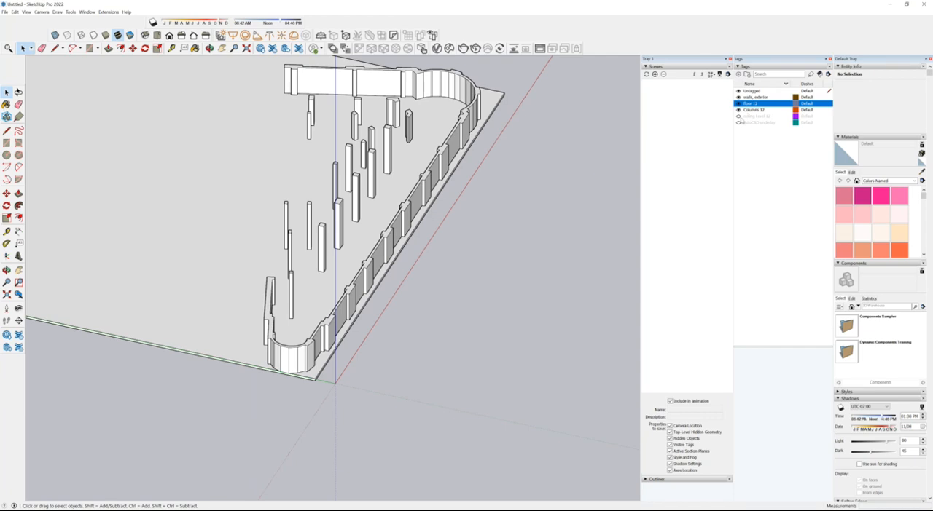
{"action": "left_click", "coordinate": [738, 116]}
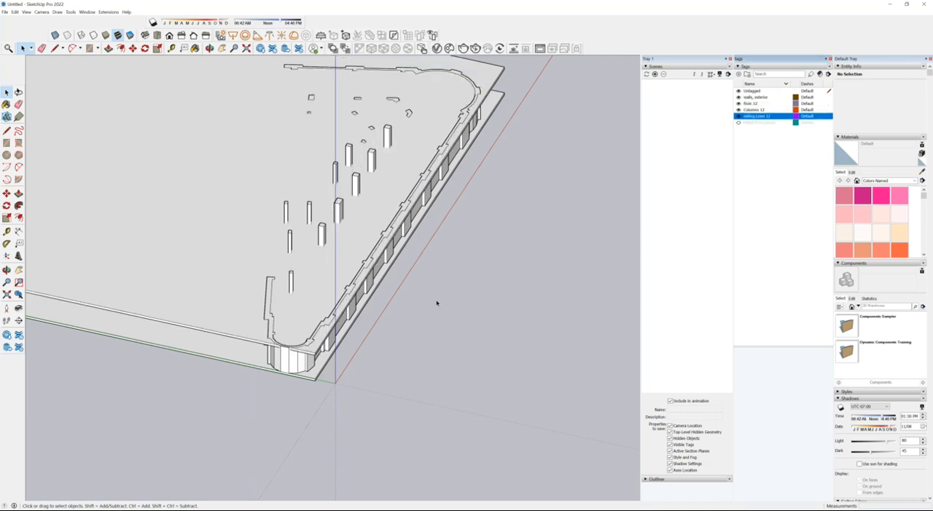
Step: Place a vertical section plane perpendicular to the red axis at the building's rounded end near the origin
{"action": "middle_click_drag", "start_coordinate": [438, 303], "coordinate": [442, 325]}
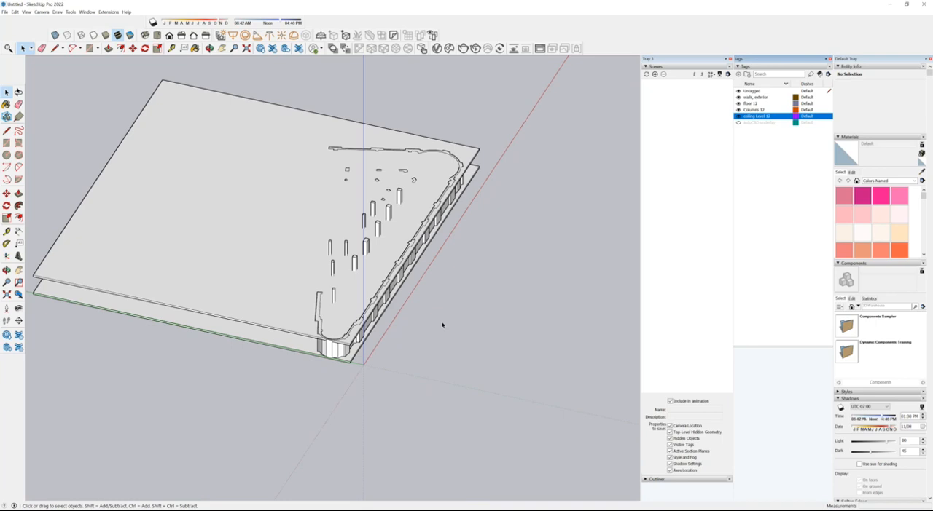
{"action": "middle_click_drag", "start_coordinate": [453, 312], "coordinate": [484, 306]}
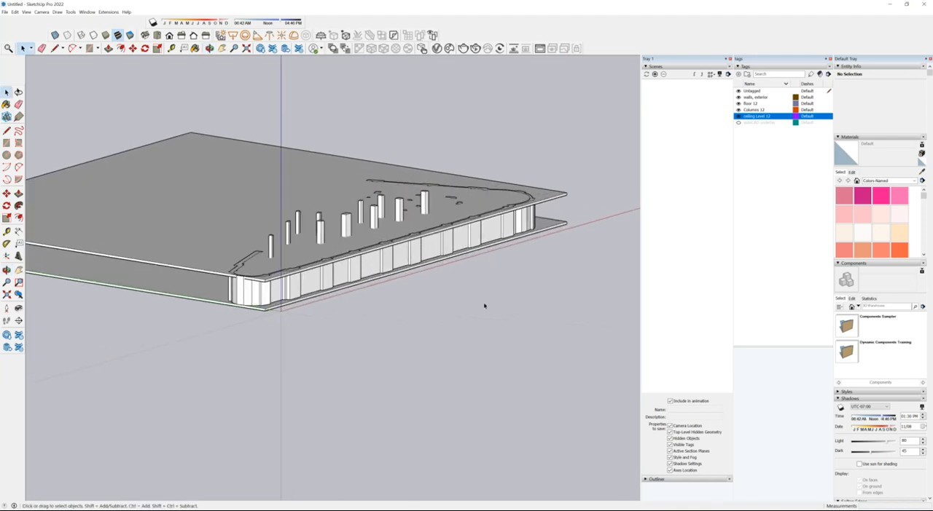
{"action": "scroll", "coordinate": [539, 119], "scroll_direction": "down", "scroll_amount": 3}
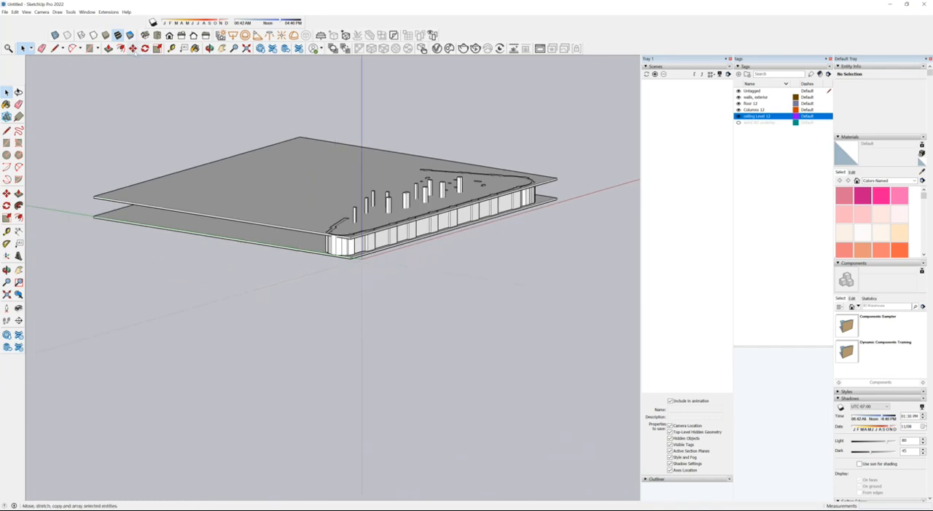
{"action": "left_click", "coordinate": [71, 11]}
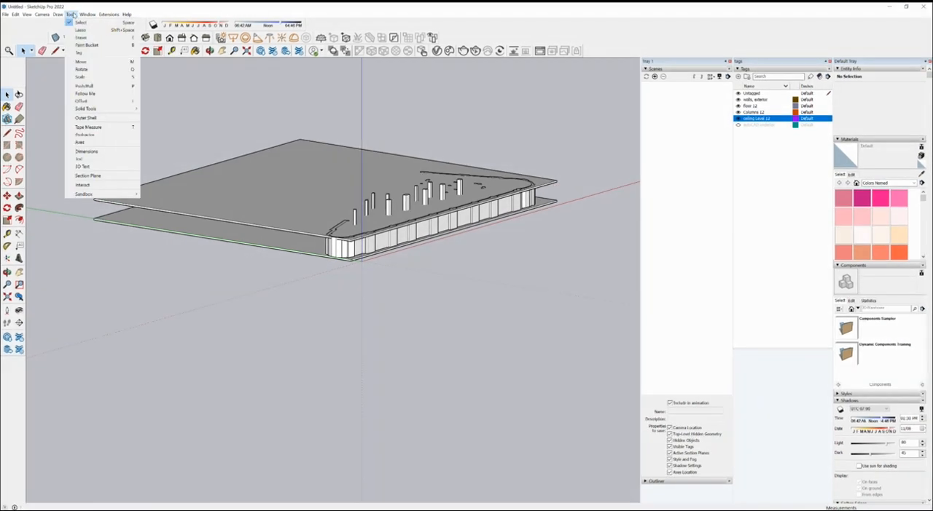
{"action": "left_click", "coordinate": [98, 176]}
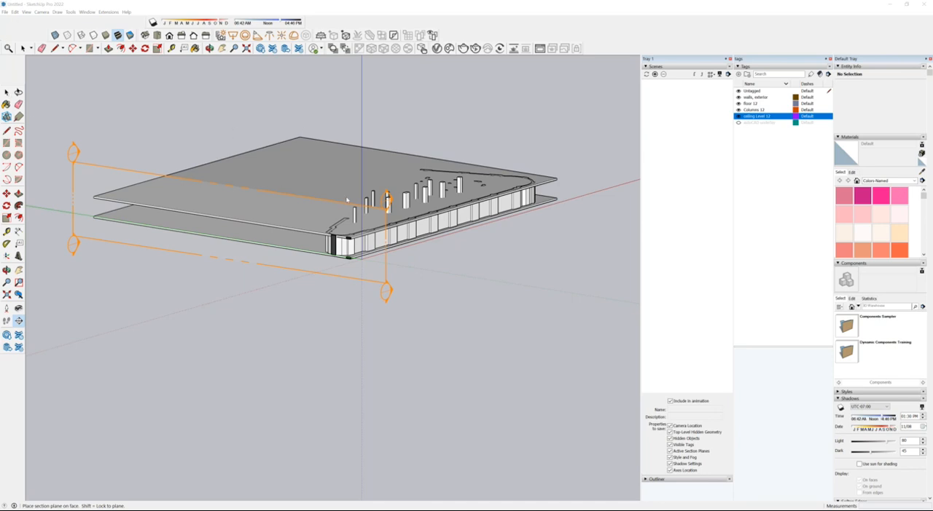
{"action": "key", "text": "space"}
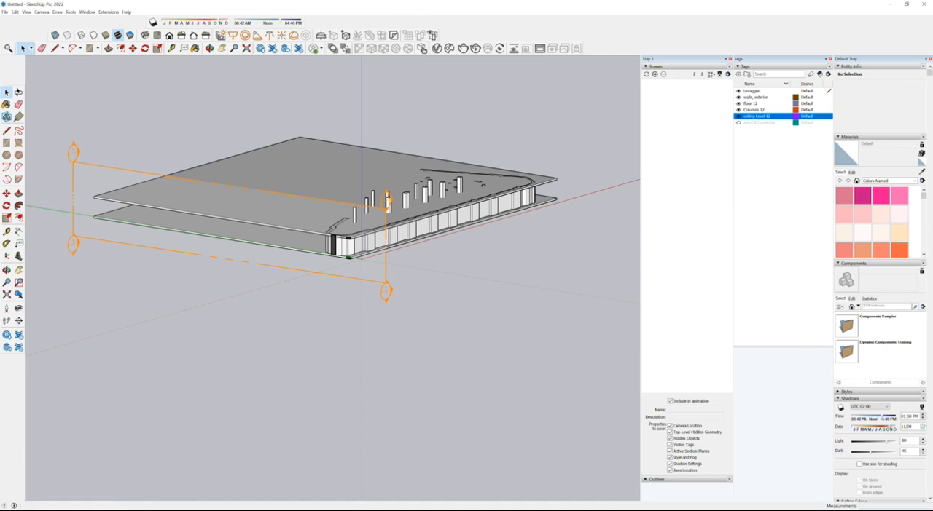
Step: Move the section plane along the red axis into the building and inspect the cut slabs, exterior wall and columns
{"action": "left_click", "coordinate": [340, 277]}
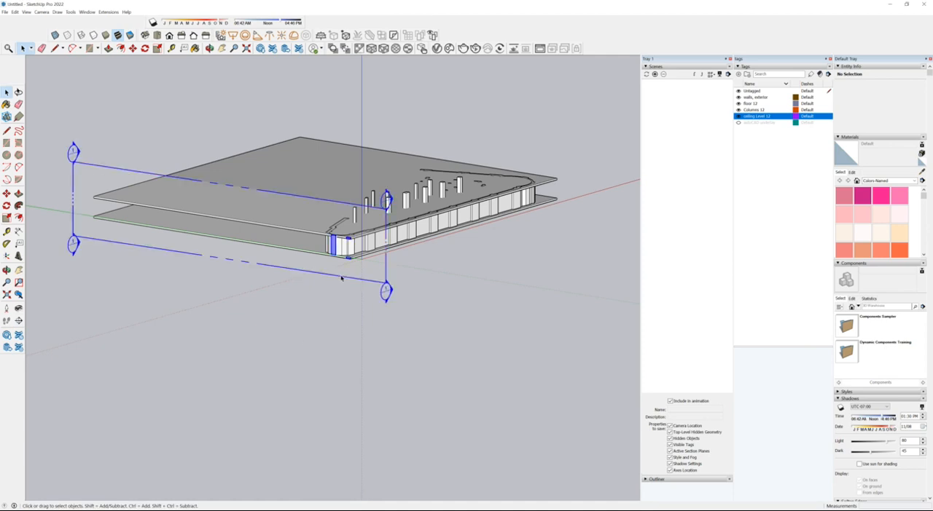
{"action": "left_click", "coordinate": [133, 48]}
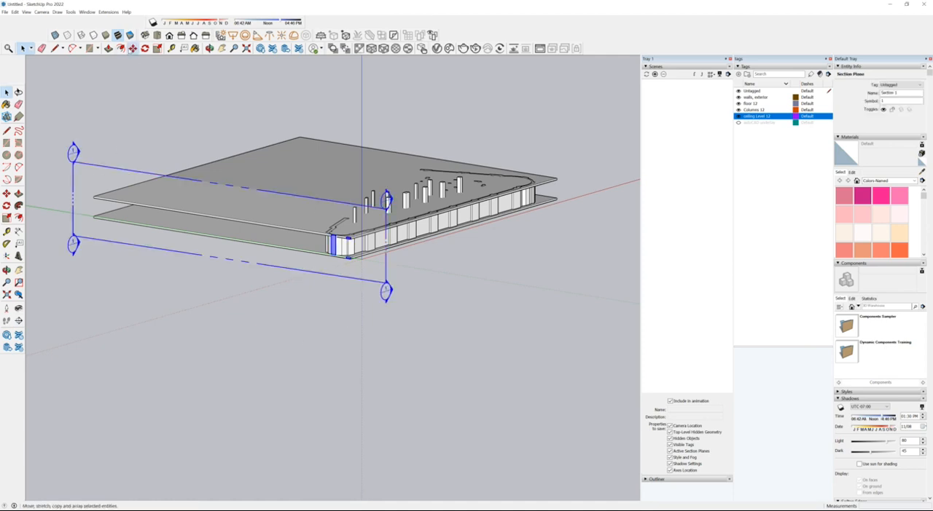
{"action": "left_click", "coordinate": [442, 289]}
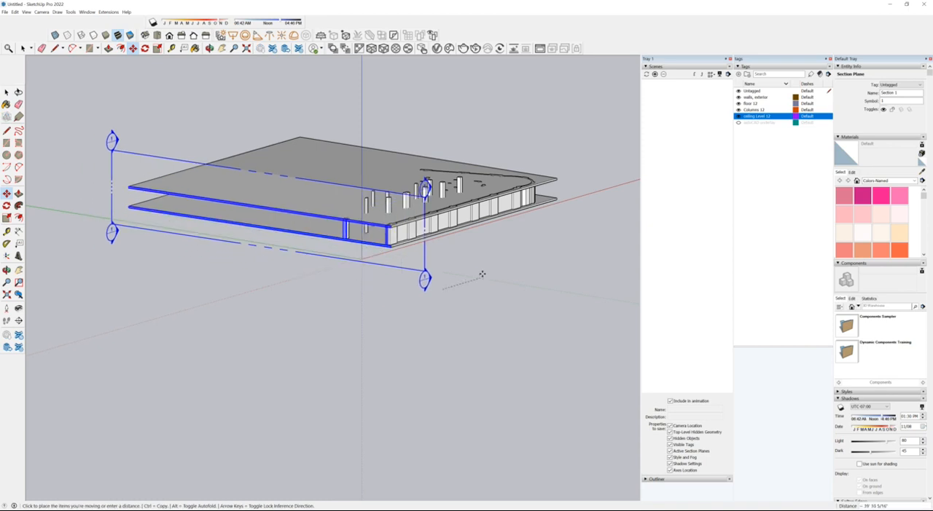
{"action": "left_click", "coordinate": [543, 296]}
{"action": "middle_click_drag", "start_coordinate": [416, 272], "coordinate": [572, 269]}
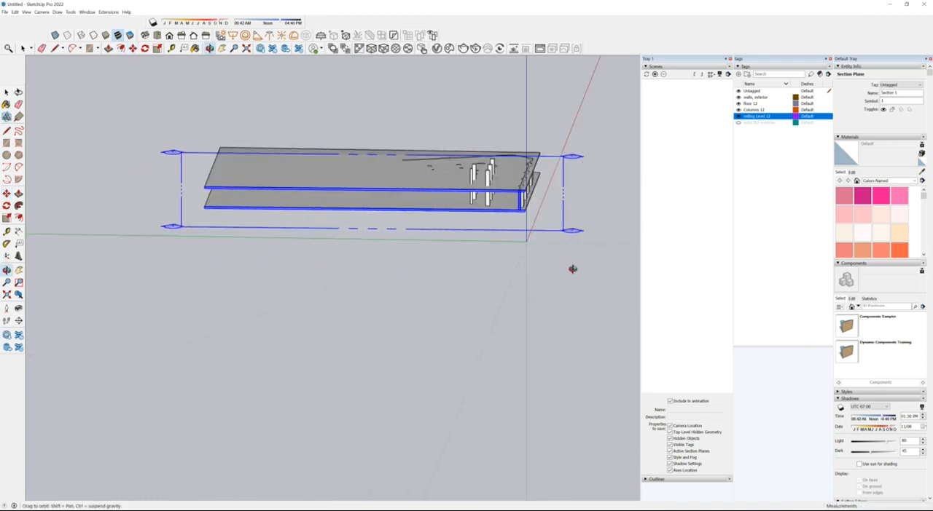
{"action": "scroll", "coordinate": [550, 174], "scroll_direction": "up", "scroll_amount": 4}
{"action": "middle_click_drag", "start_coordinate": [421, 298], "coordinate": [483, 239]}
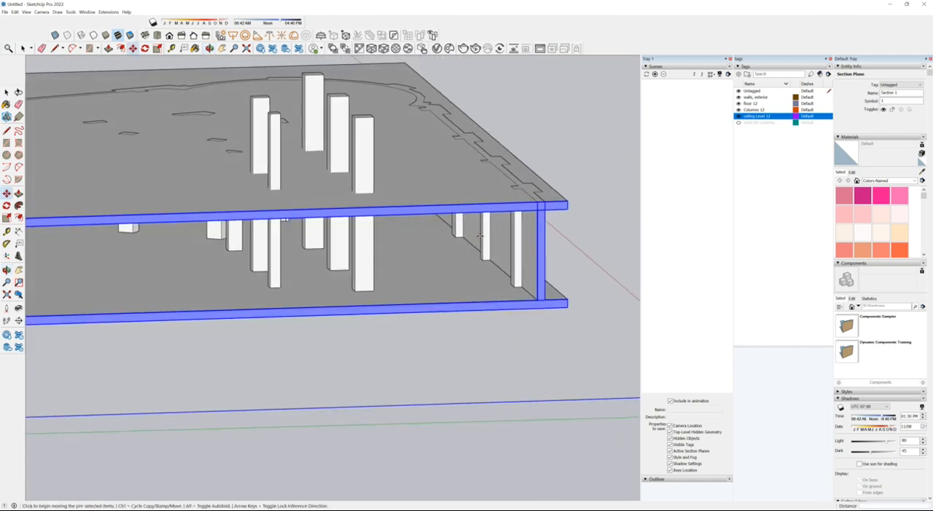